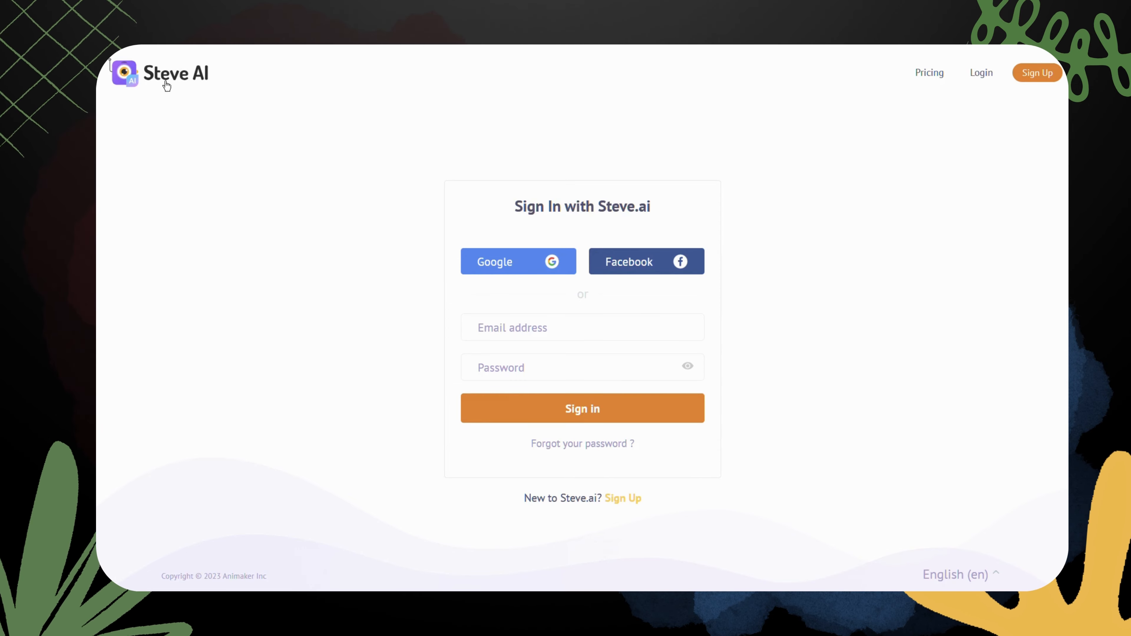
- Sign in to Steve AI with a Google account and start a Text to Video project
left_click(513, 265)
left_click(699, 223)
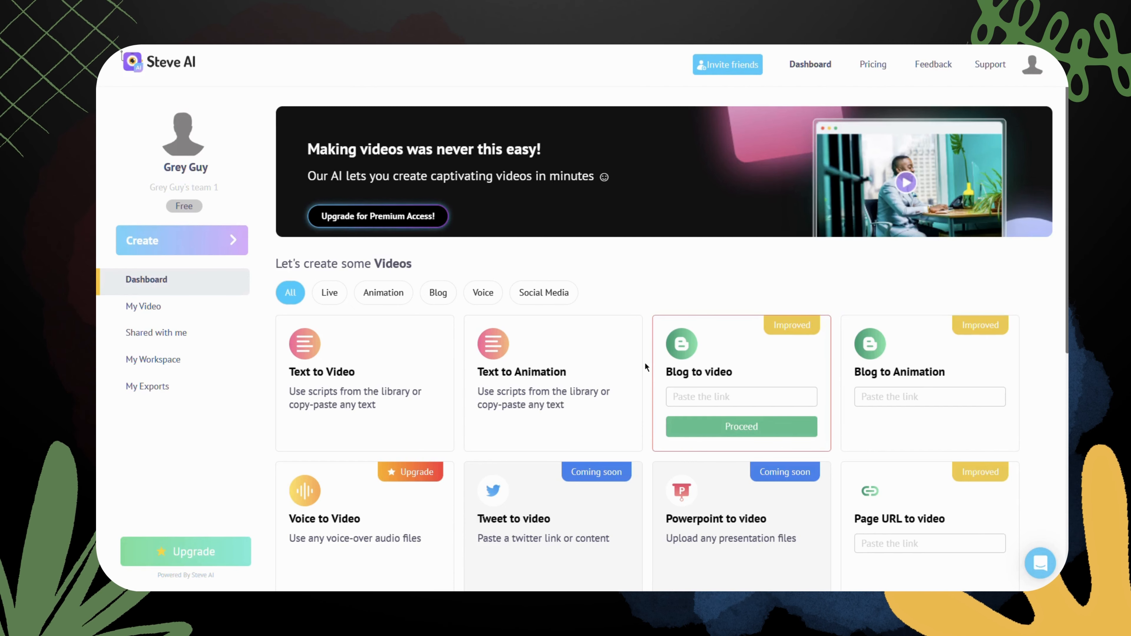
mouse_move(373, 431)
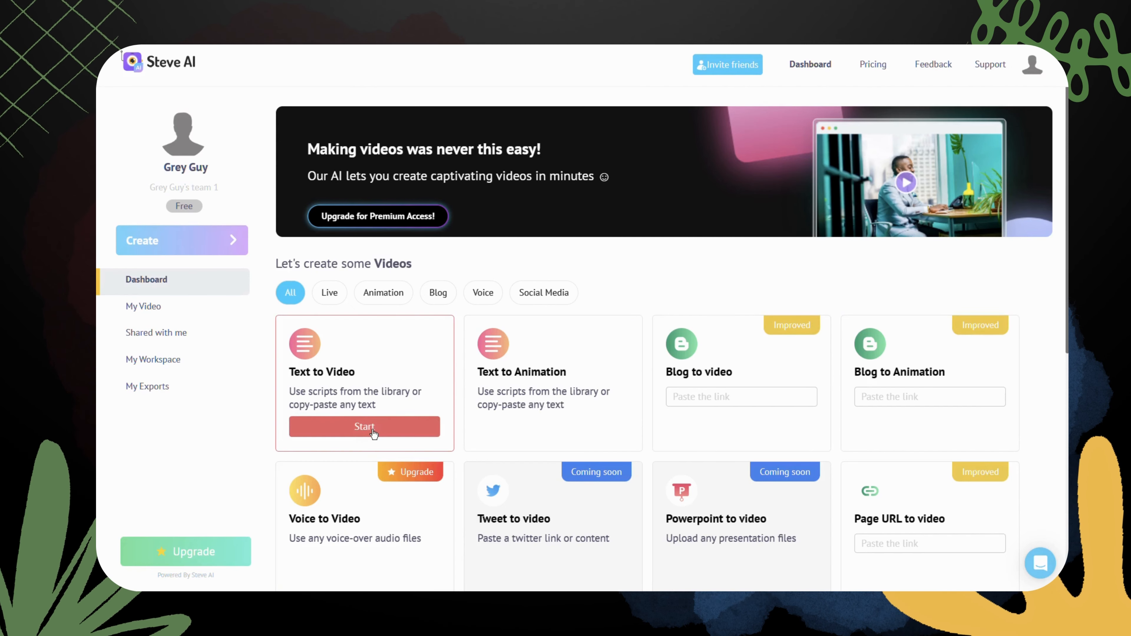
left_click(372, 427)
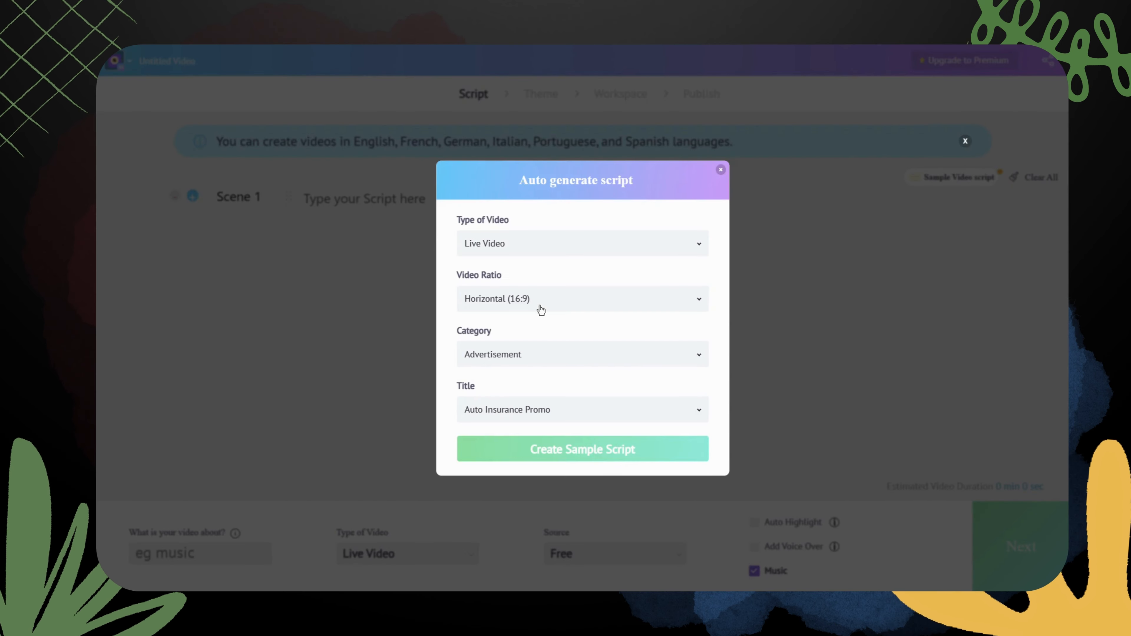
- Set the sample script's video type to Animation Video and its category to Explainer Video
left_click(544, 250)
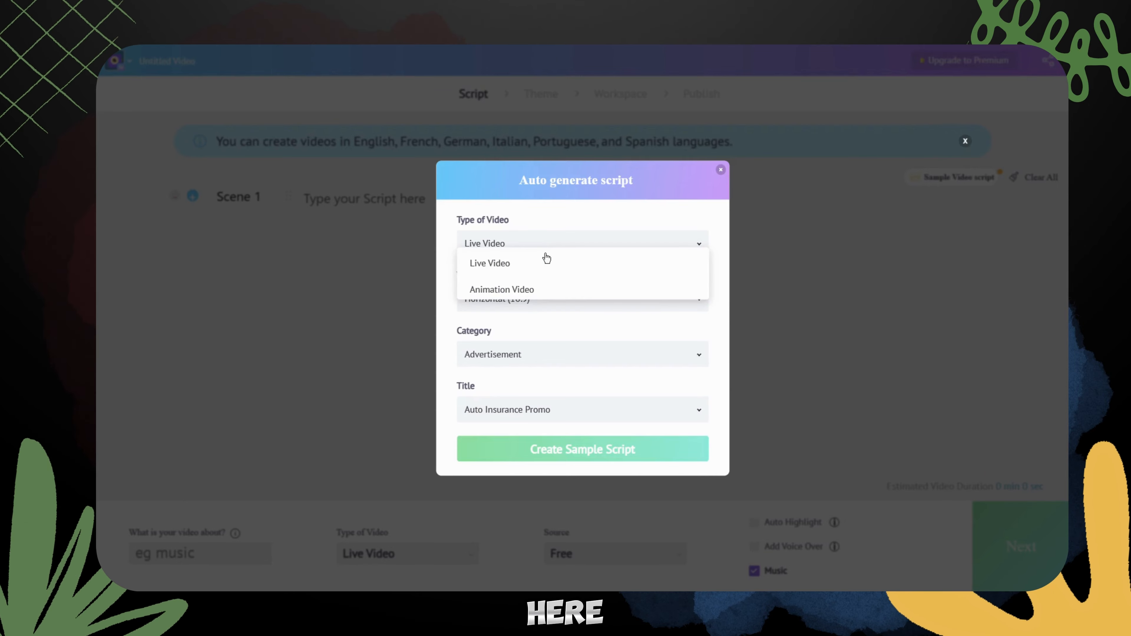
left_click(543, 287)
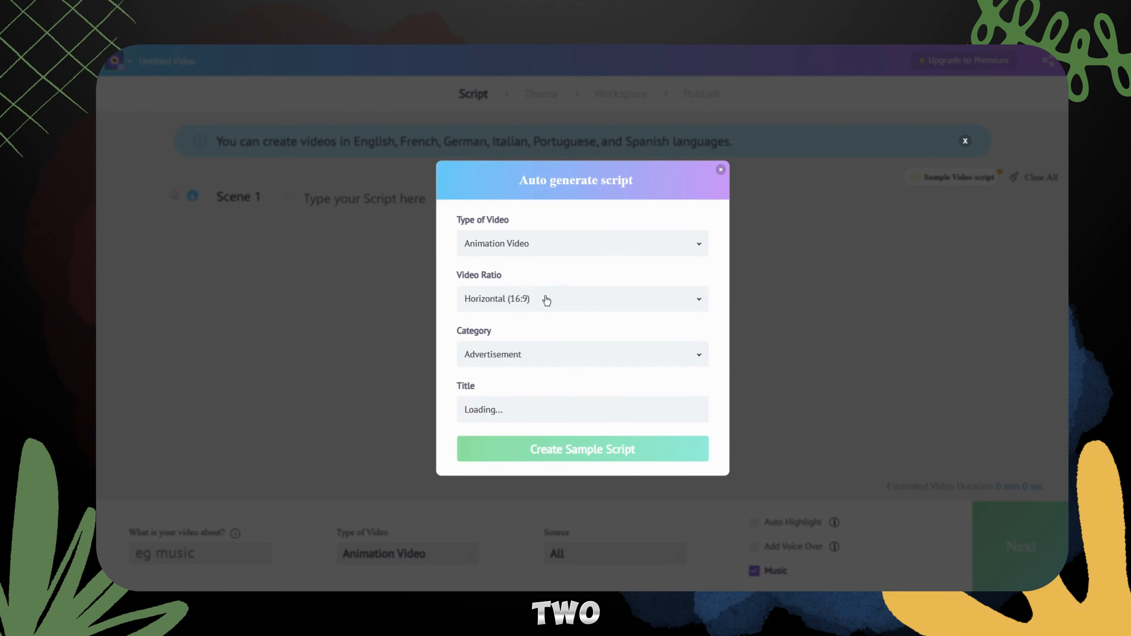
left_click(543, 359)
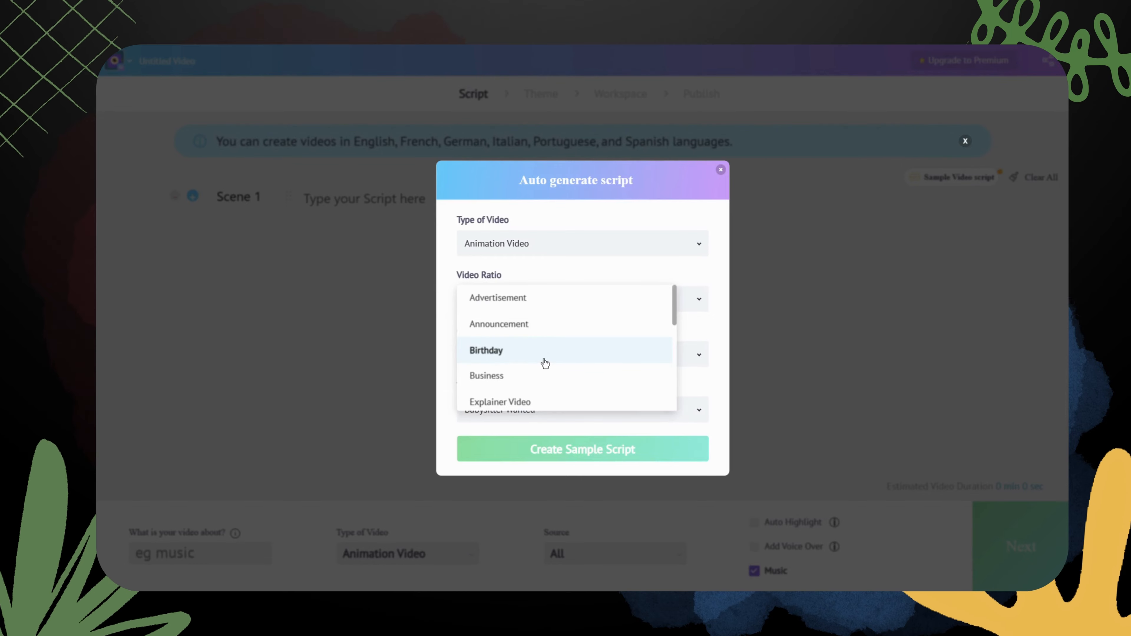
scroll(544, 363, "down", 3)
scroll(545, 356, "up", 1)
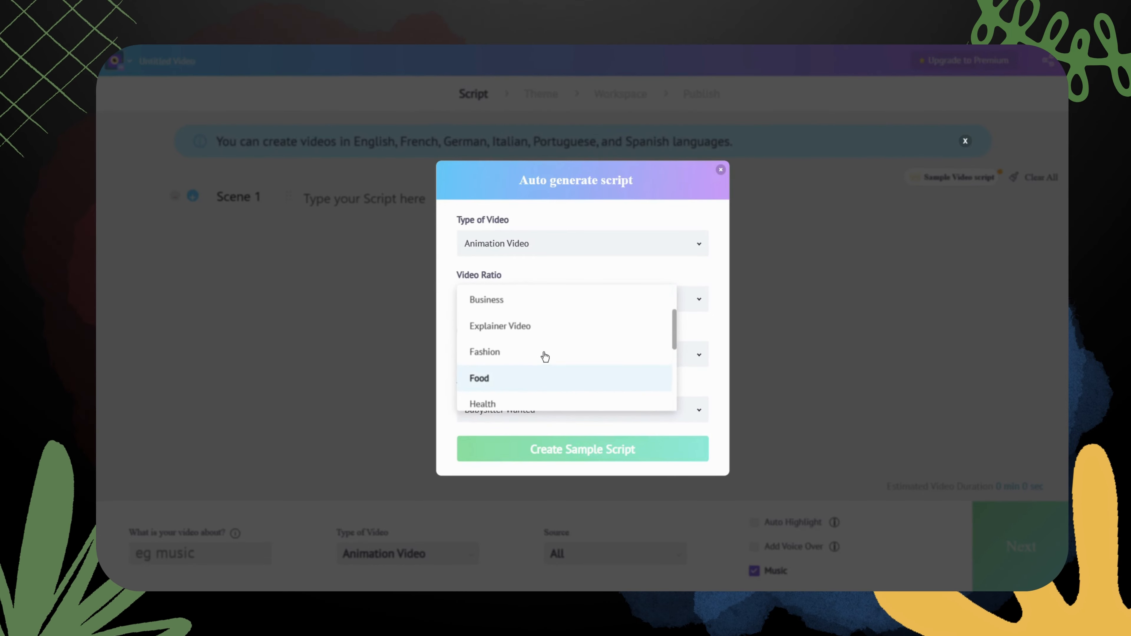
left_click(541, 327)
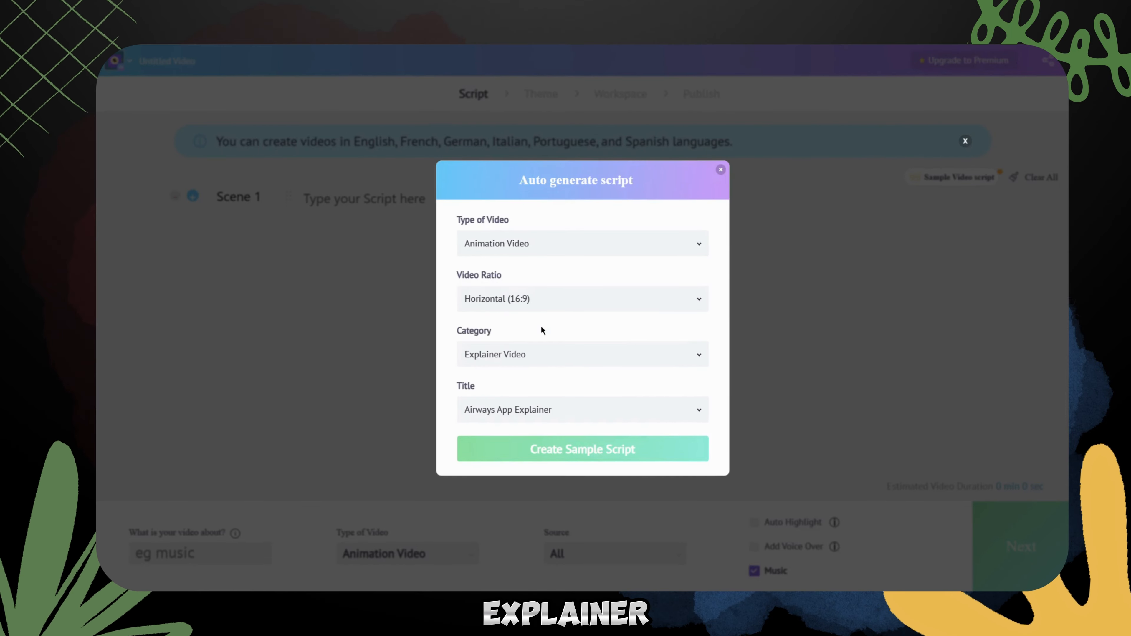
- Choose Online Course Explainer as the title and create the sample script
left_click(552, 421)
scroll(556, 410, "down", 8)
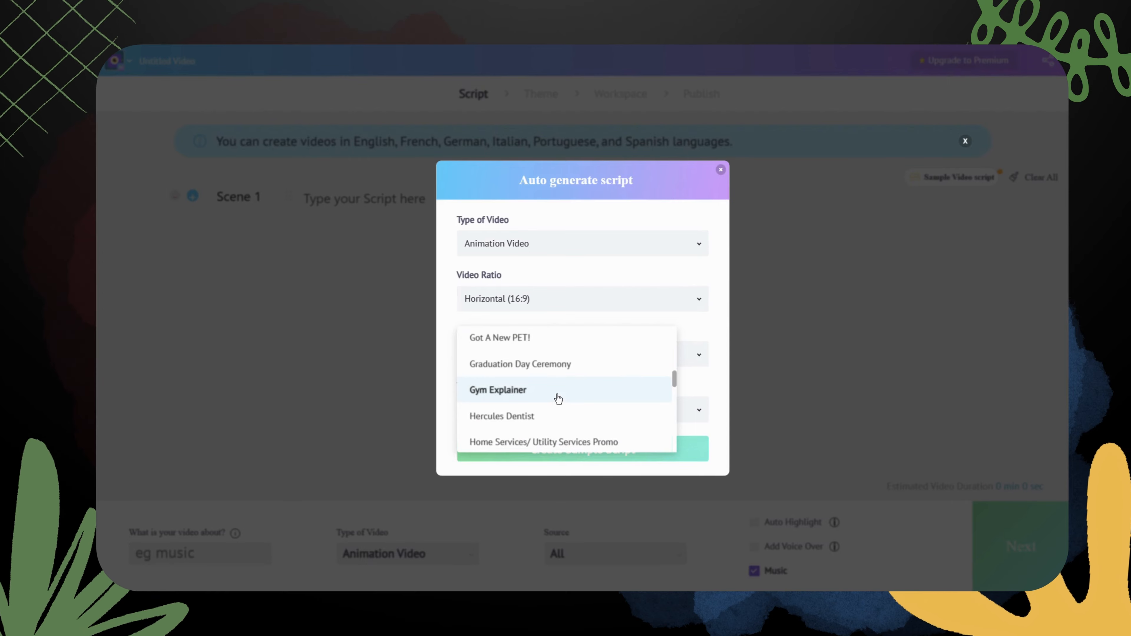
scroll(558, 399, "down", 5)
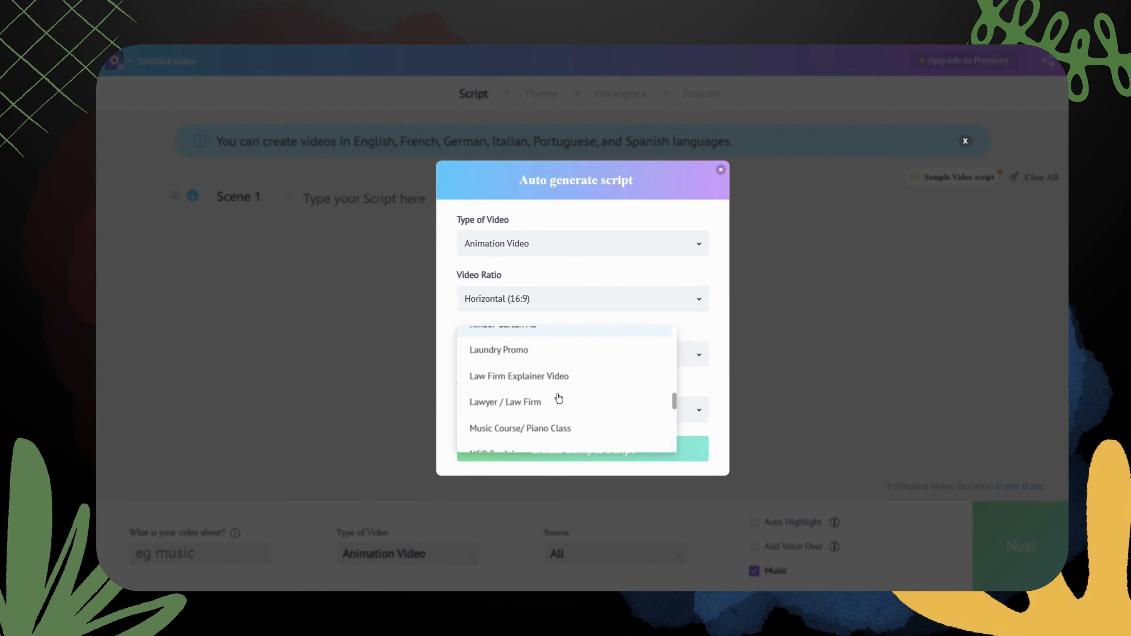
scroll(558, 398, "down", 3)
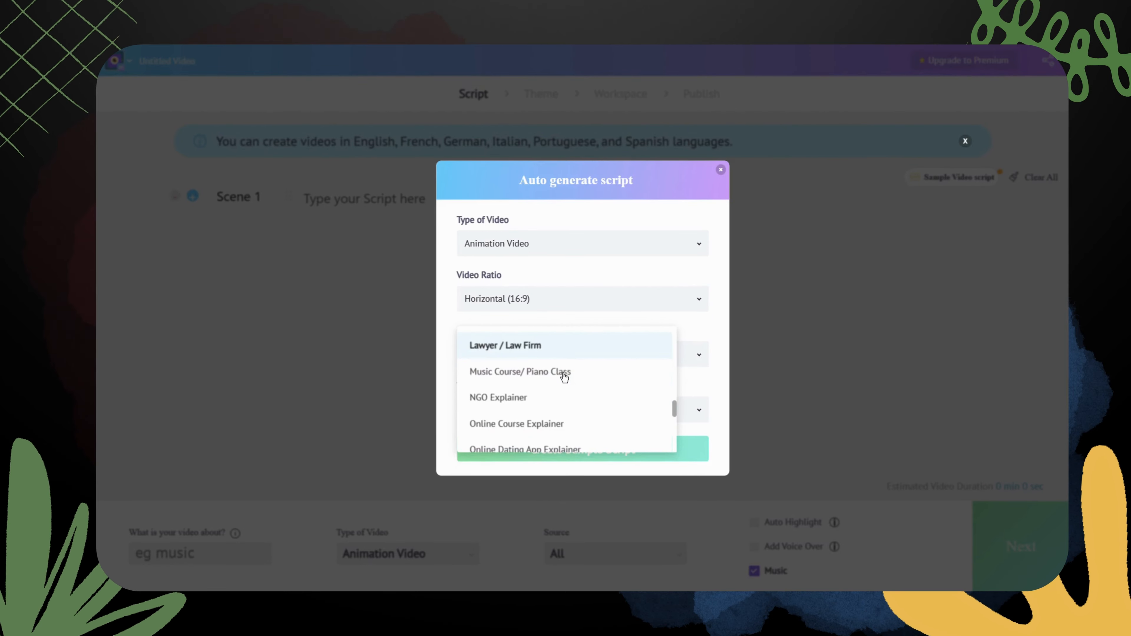
scroll(562, 383, "down", 2)
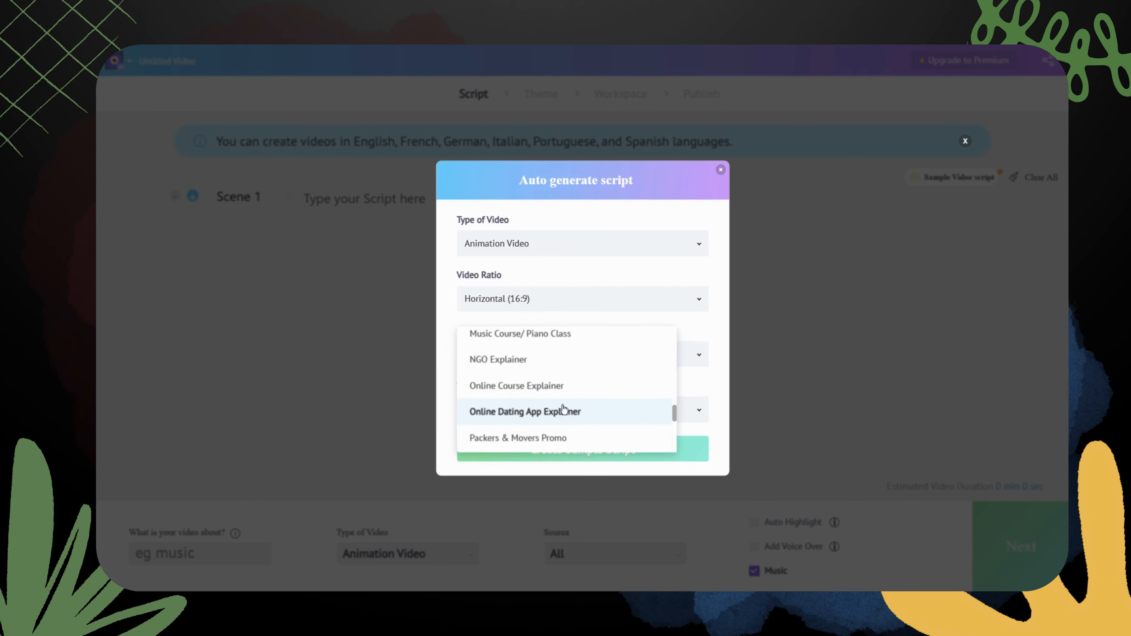
left_click(558, 392)
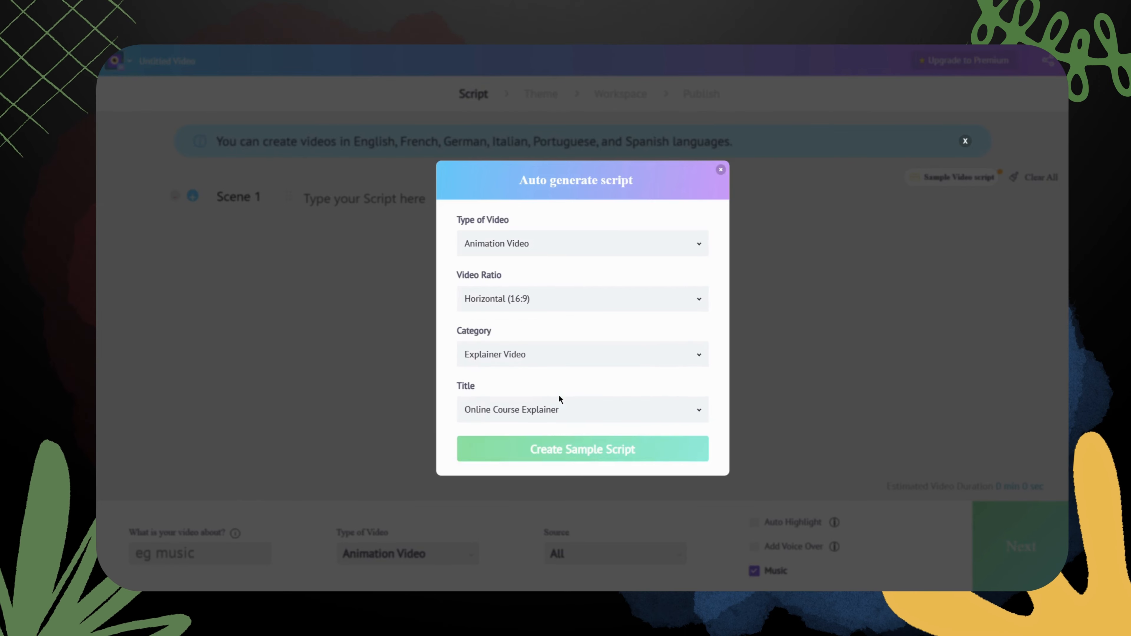
left_click(566, 451)
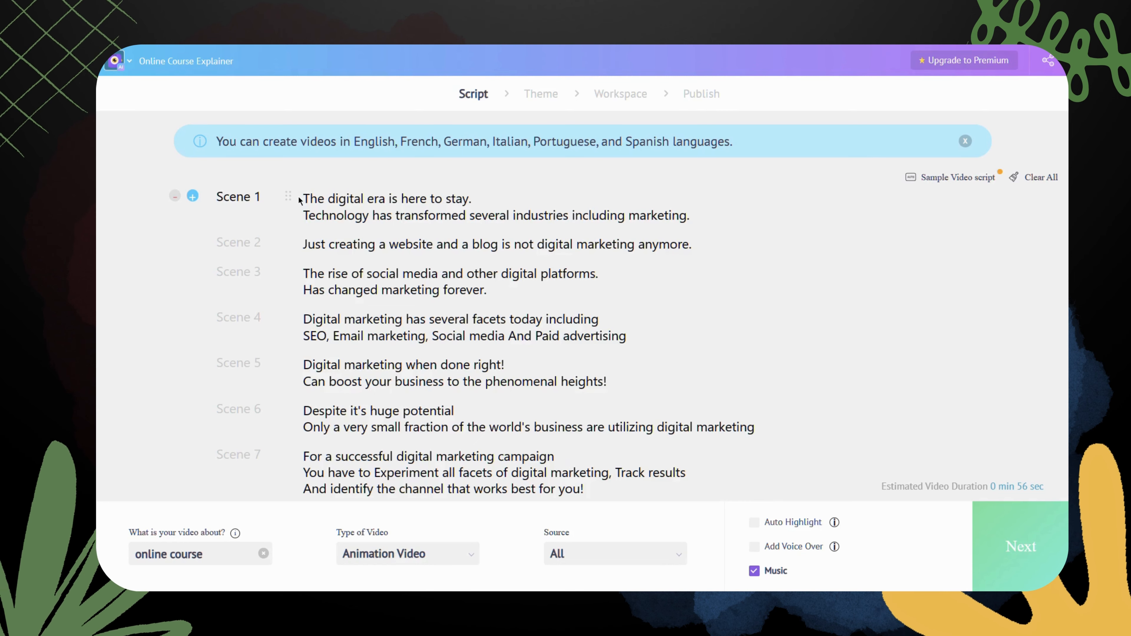
- Review the generated script and enable Auto Highlight and Add Voice Over for the video
scroll(504, 322, "down", 6)
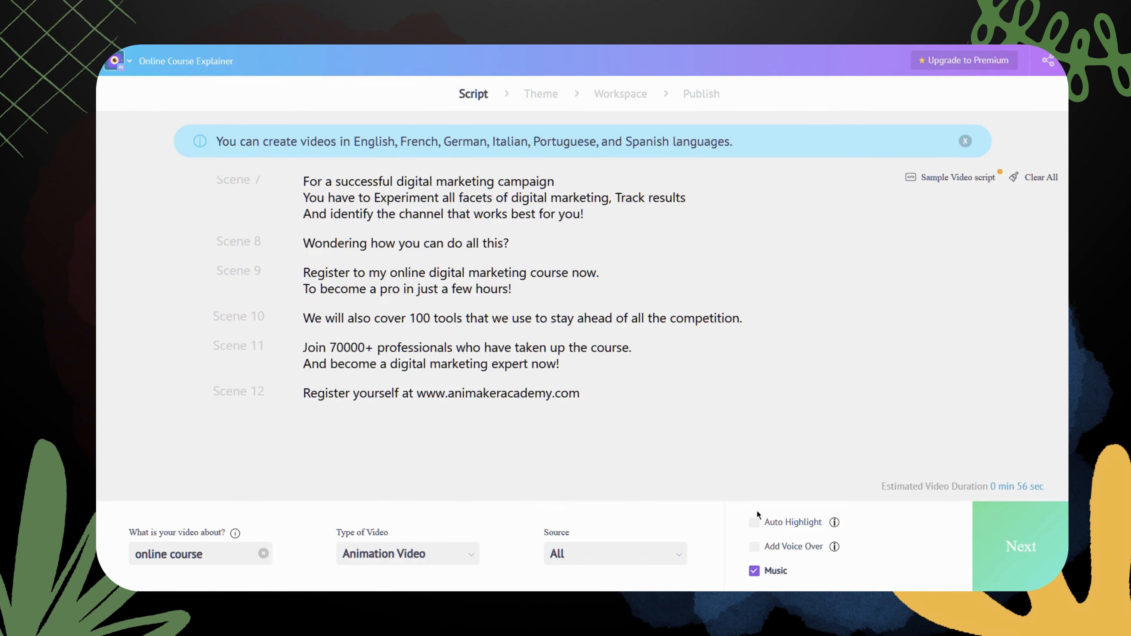
left_click(760, 527)
left_click(761, 530)
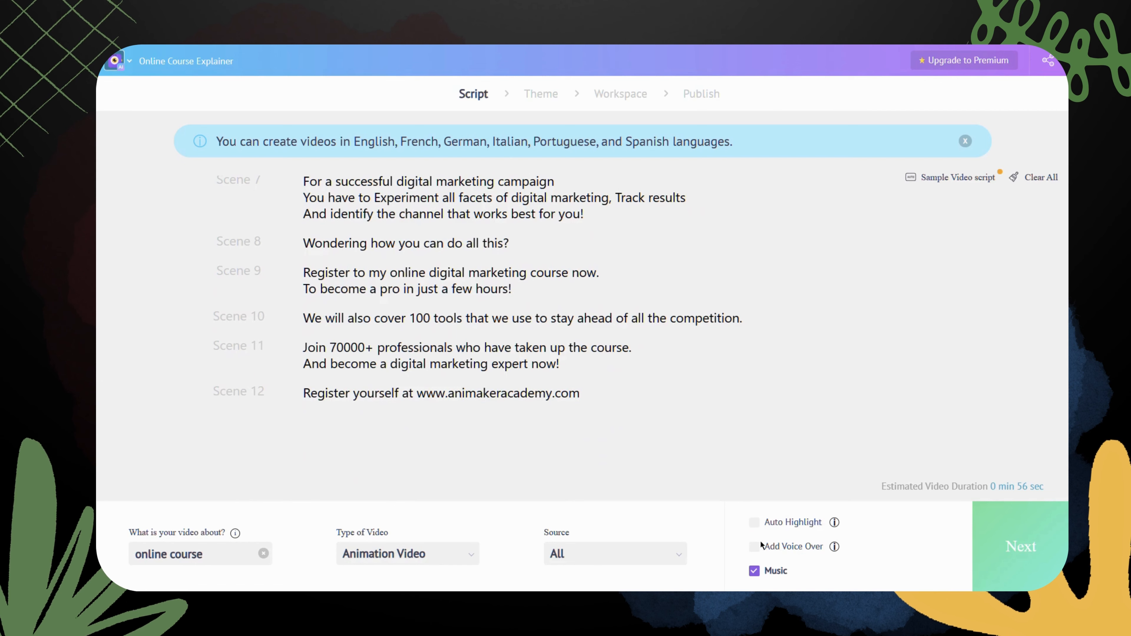
mouse_move(842, 535)
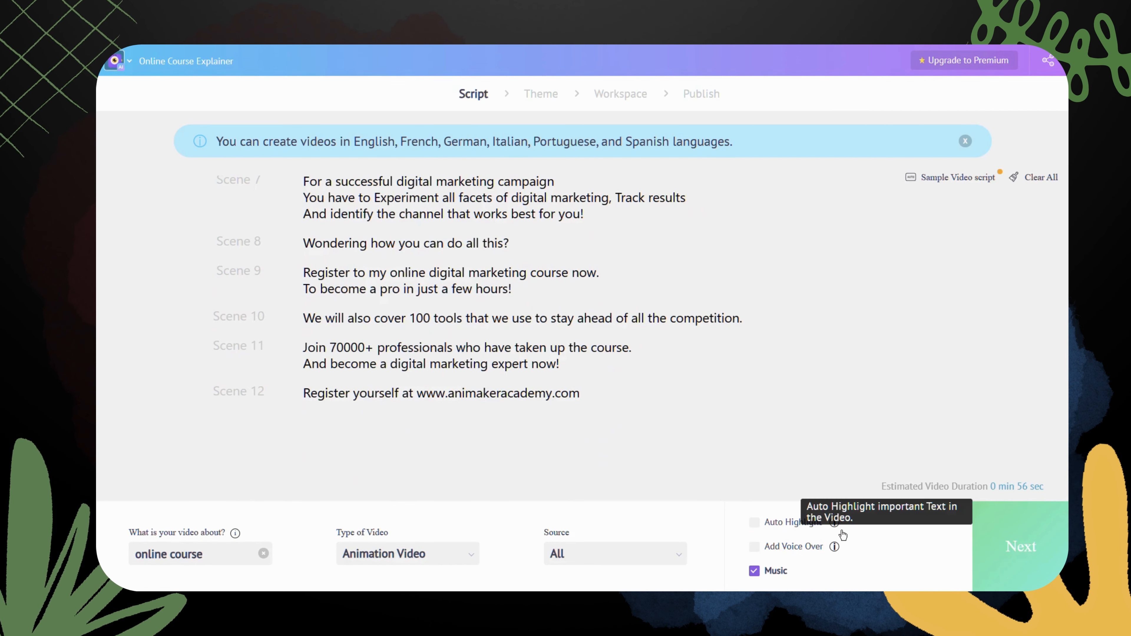
left_click(796, 529)
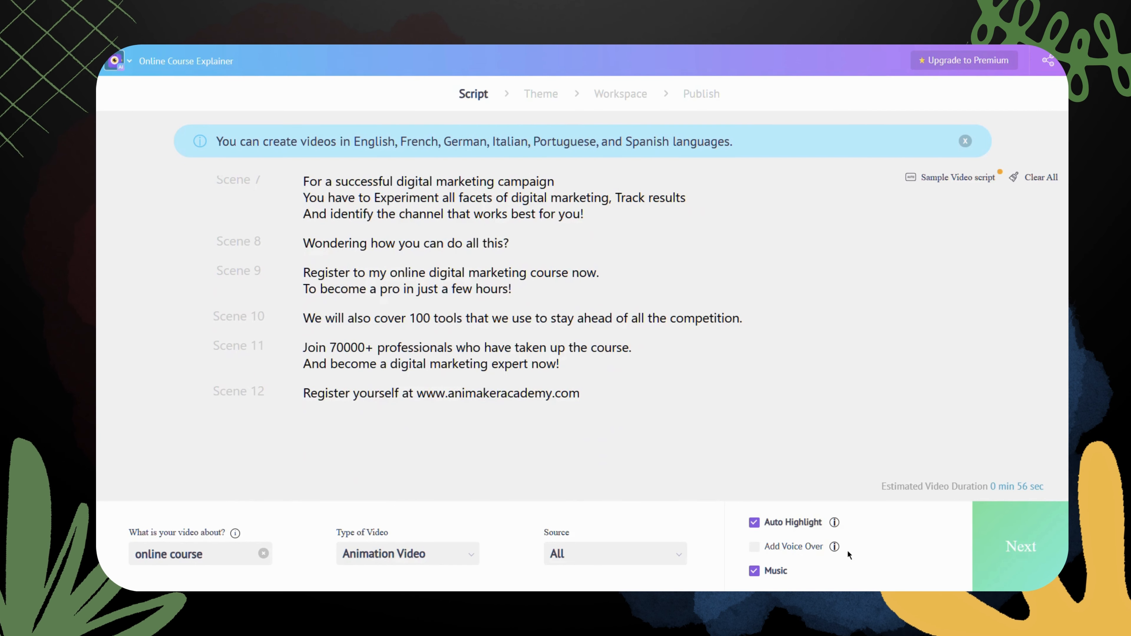
left_click(777, 547)
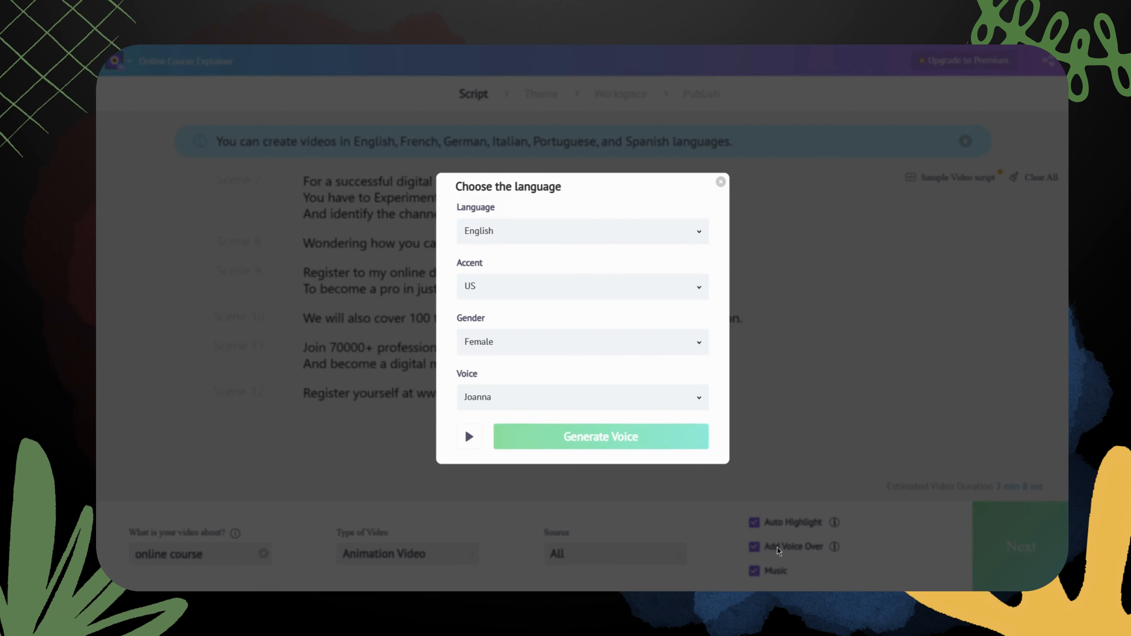
left_click(776, 547)
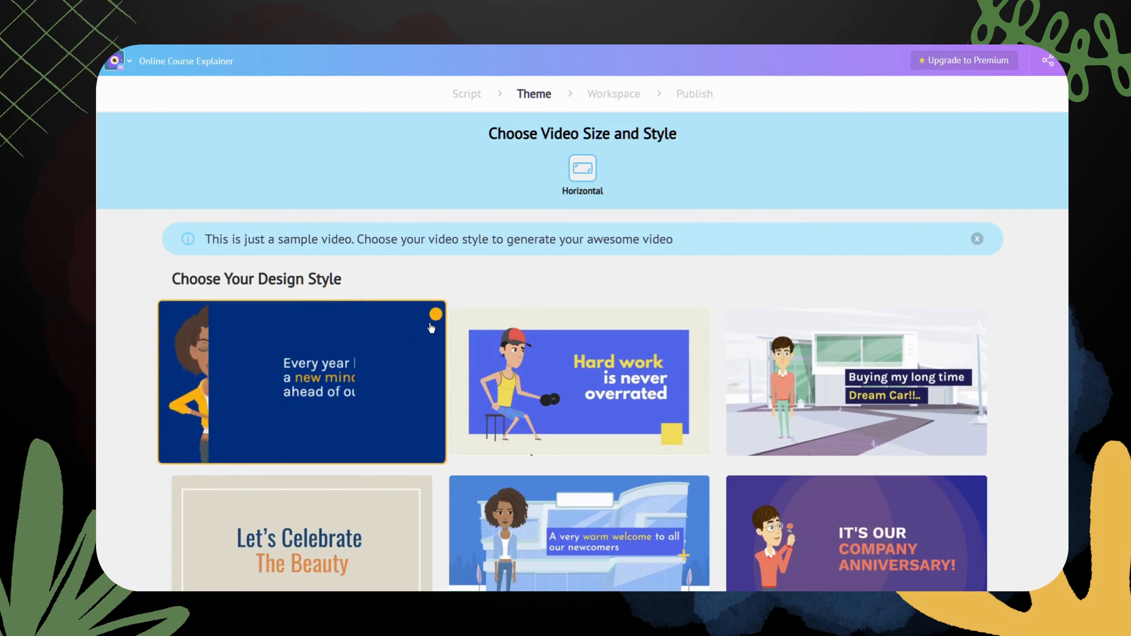
- Browse the design styles and generate the video with the purple "It's Our Company Anniversary!" style
scroll(559, 385, "down", 5)
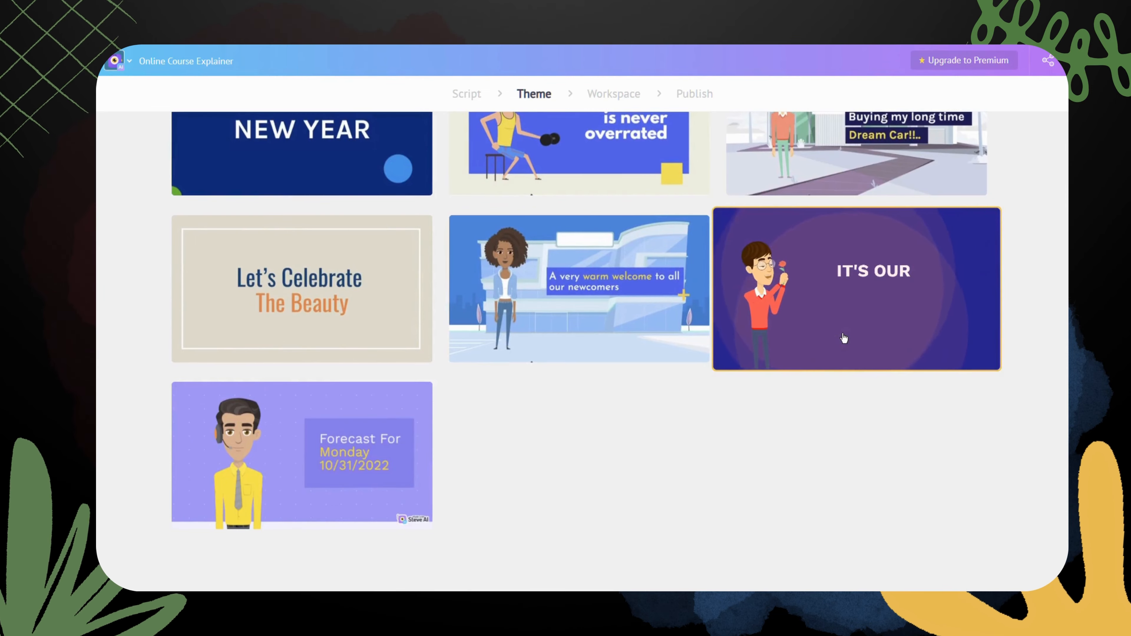
scroll(435, 363, "up", 5)
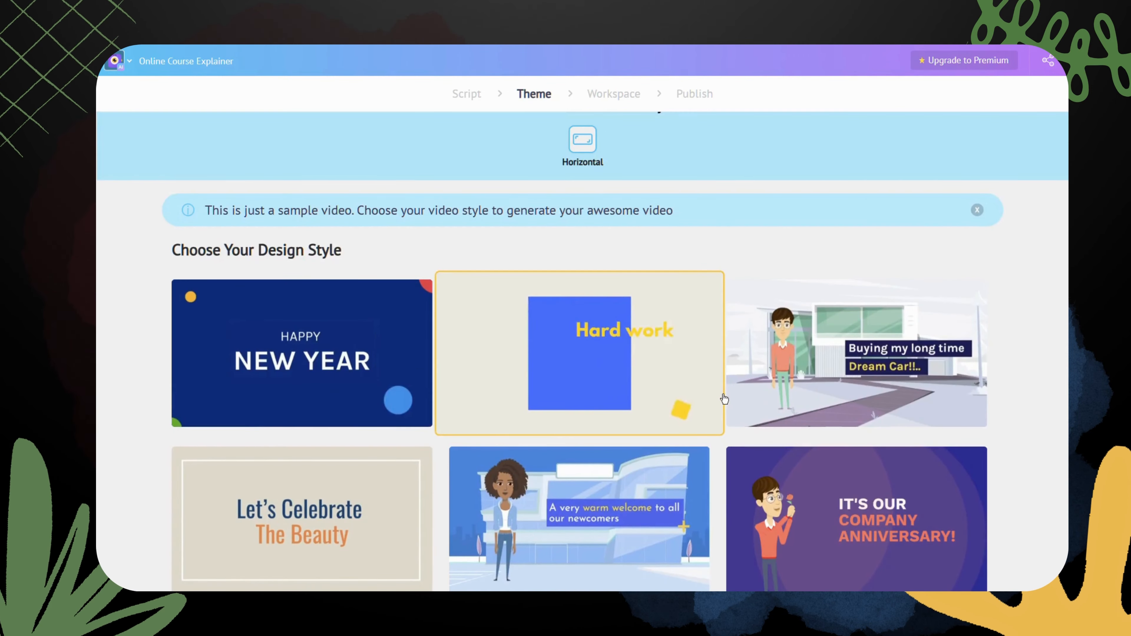
scroll(751, 399, "down", 2)
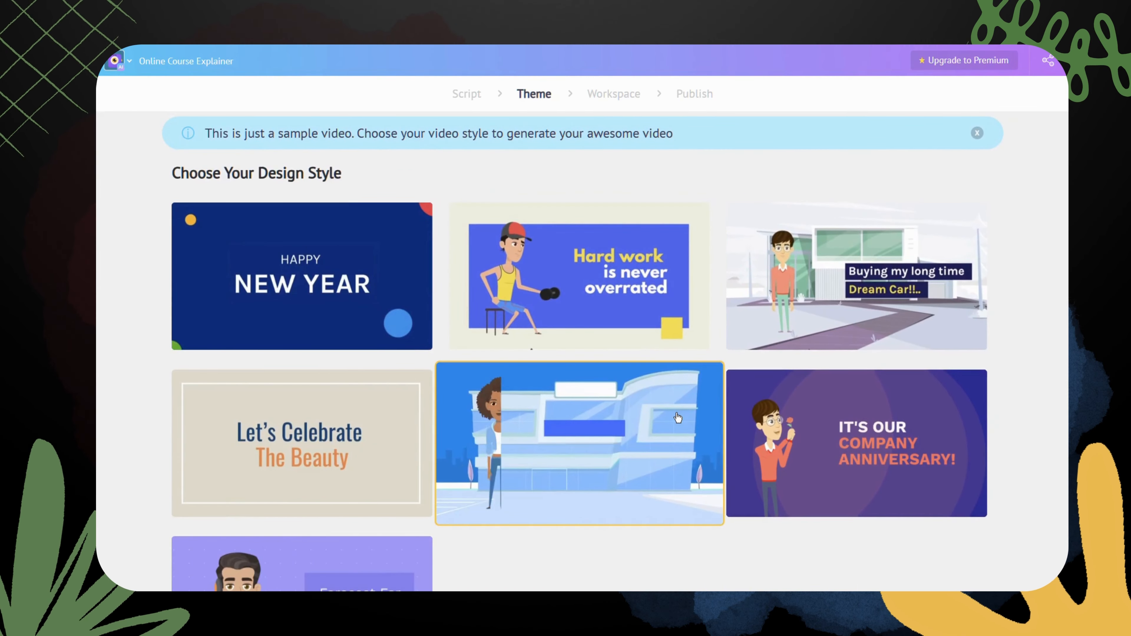
left_click(777, 416)
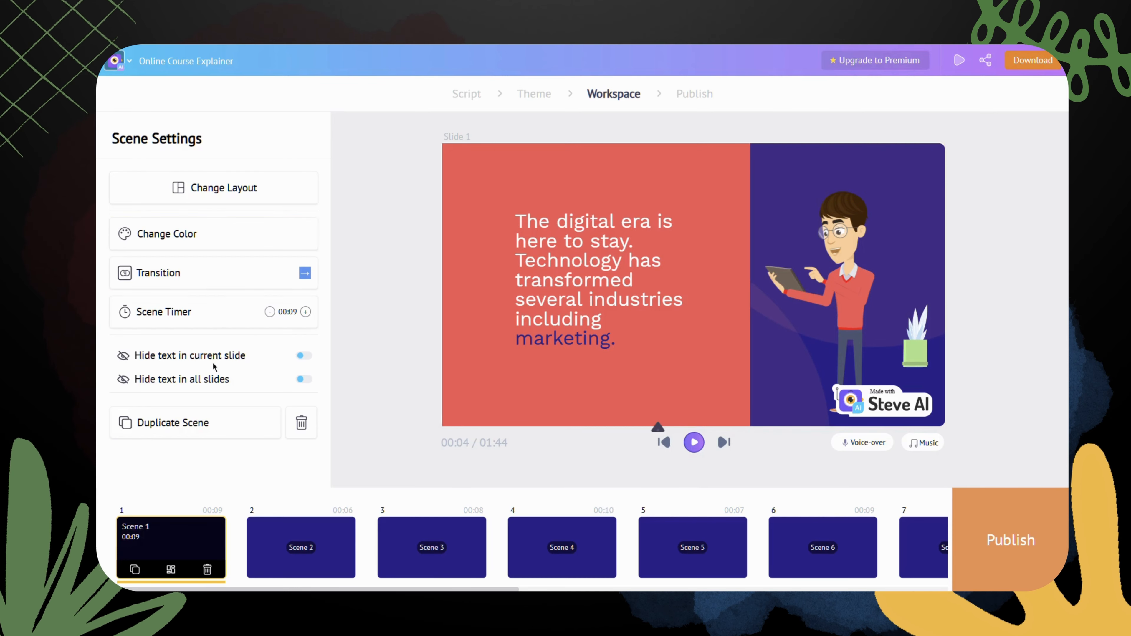
- Look through the transition and colour options available for Scene 1 without changing them
left_click(248, 290)
scroll(210, 384, "down", 2)
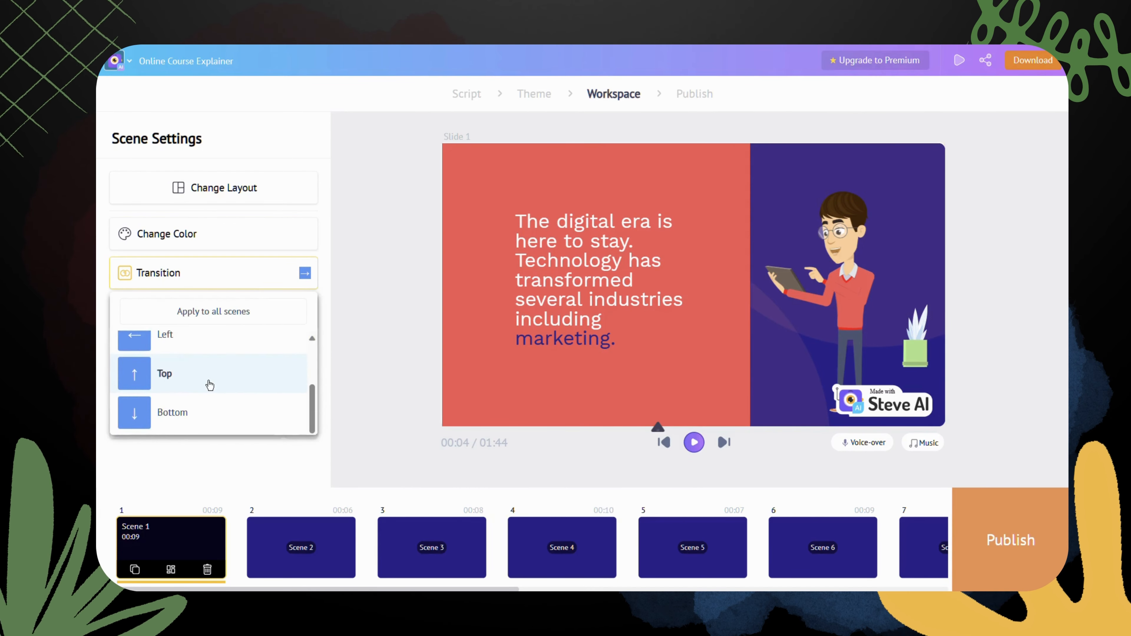
scroll(209, 383, "up", 1)
left_click(244, 291)
left_click(248, 236)
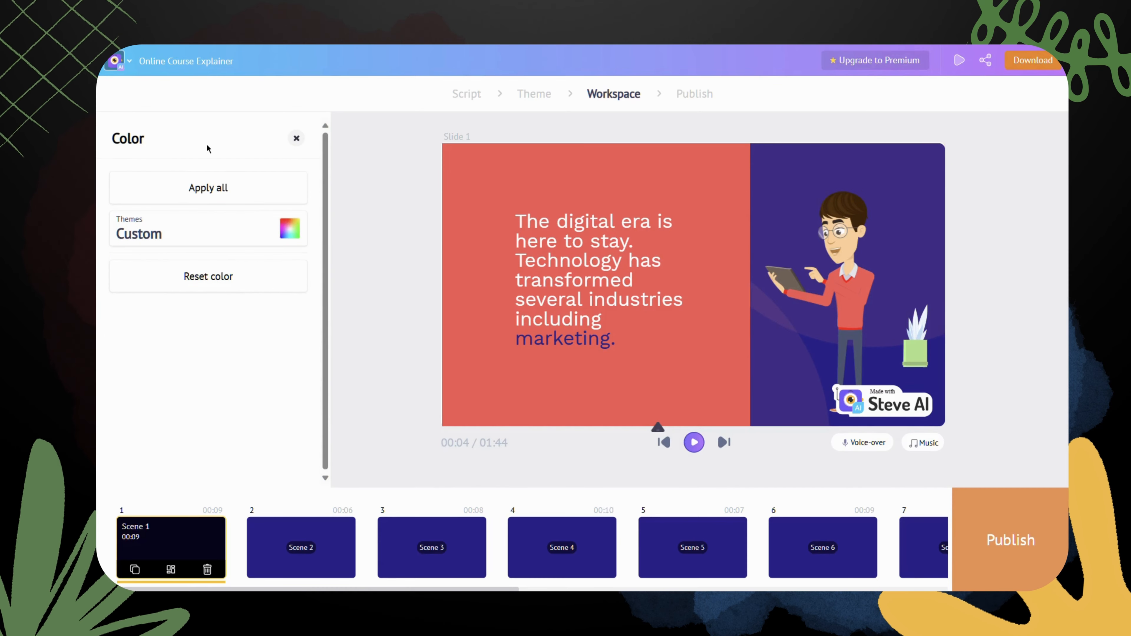
left_click(296, 139)
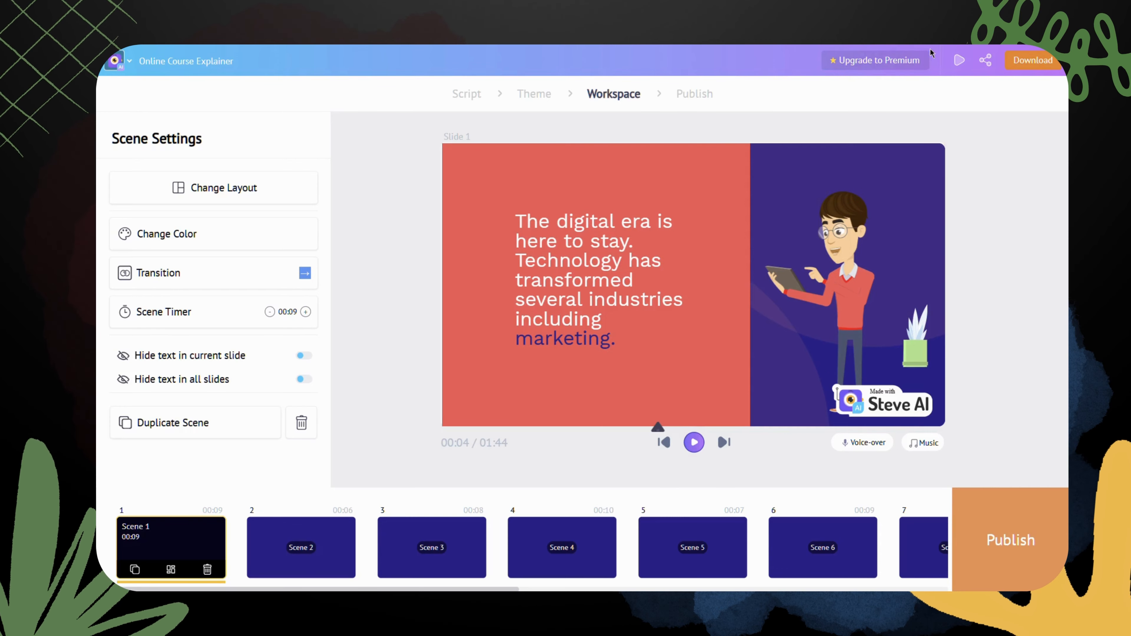
- Play a preview of the generated video through the first few scenes and stop it
left_click(957, 64)
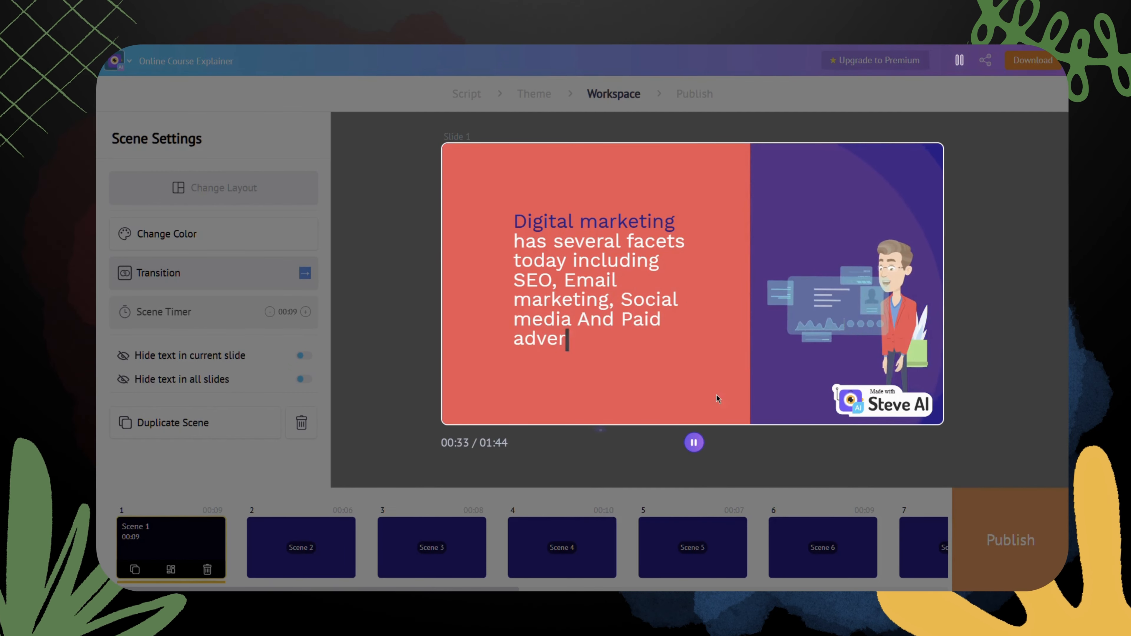
left_click(697, 442)
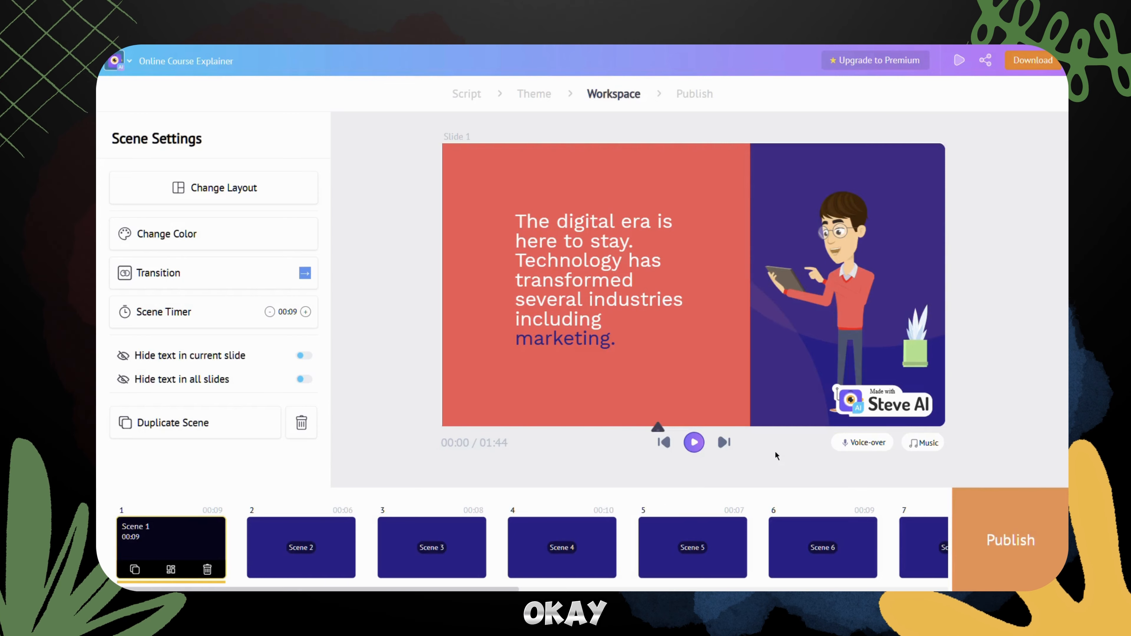
- Replace the Storytelling Fast background music with Ride It Easy and preview the start of the video
left_click(911, 445)
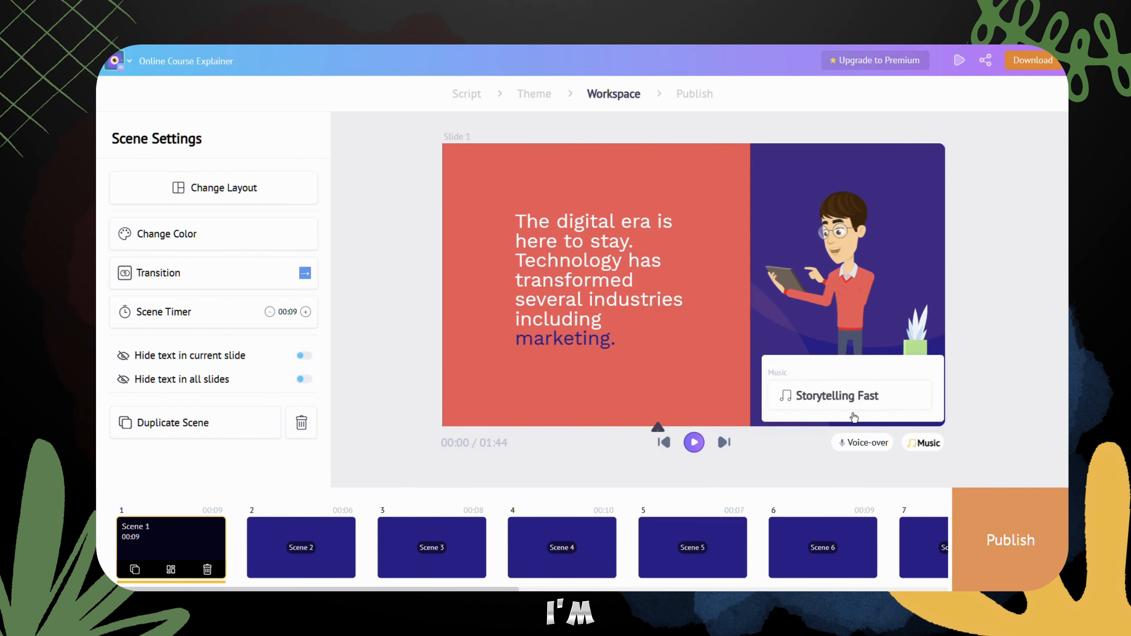
left_click(846, 398)
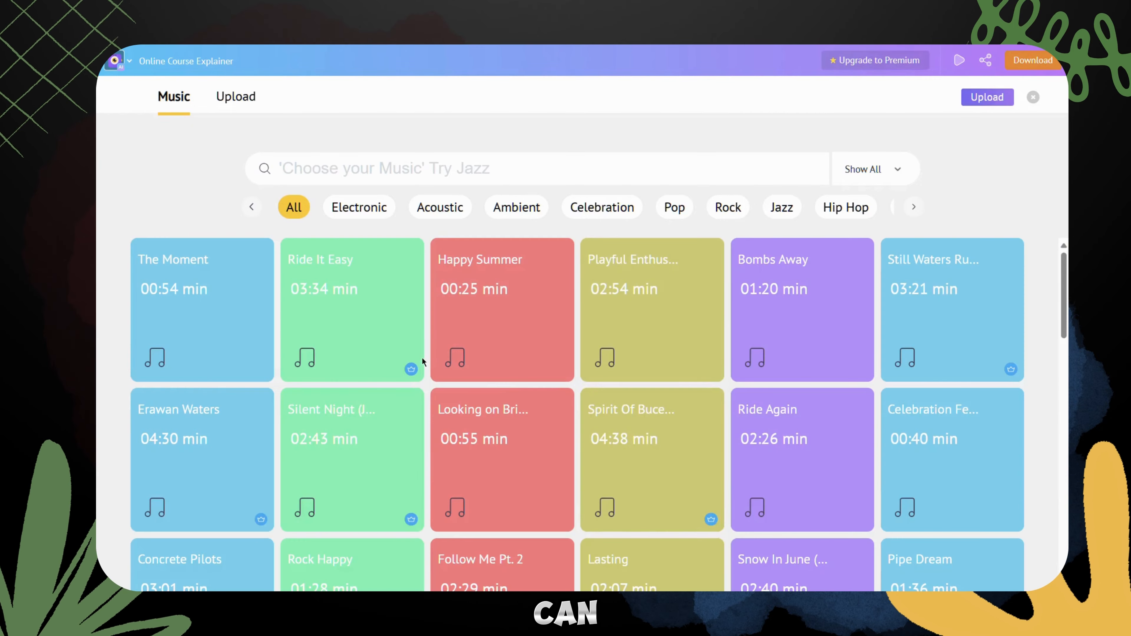
left_click(386, 326)
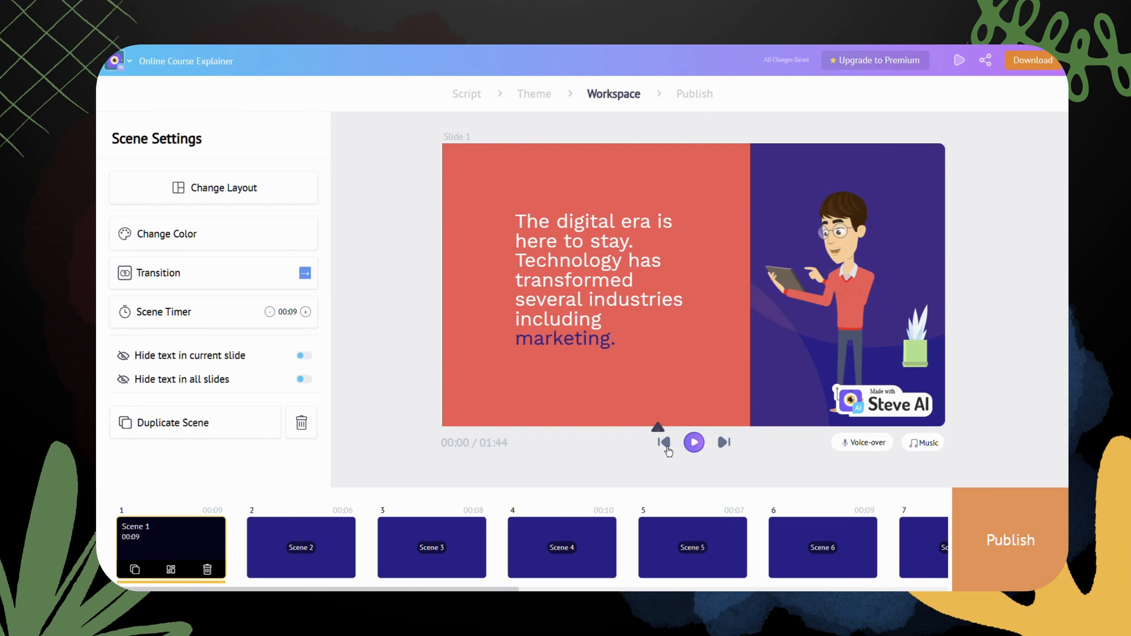
left_click(698, 447)
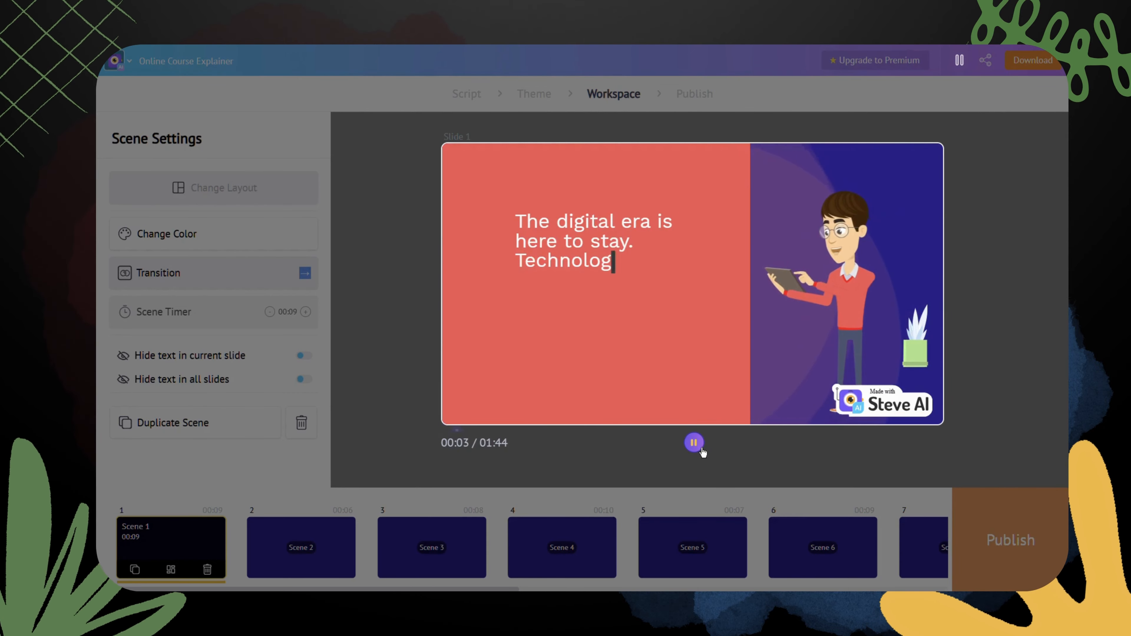
left_click(694, 442)
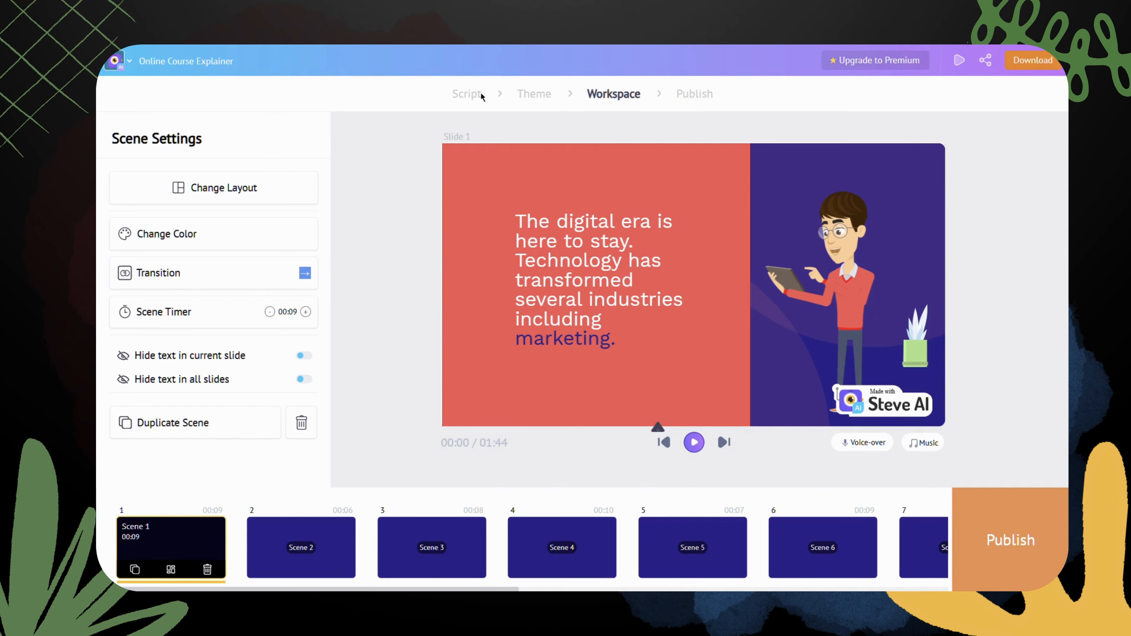
- Reopen the project's script for editing and clear all scenes to leave an empty Scene 1
left_click(467, 94)
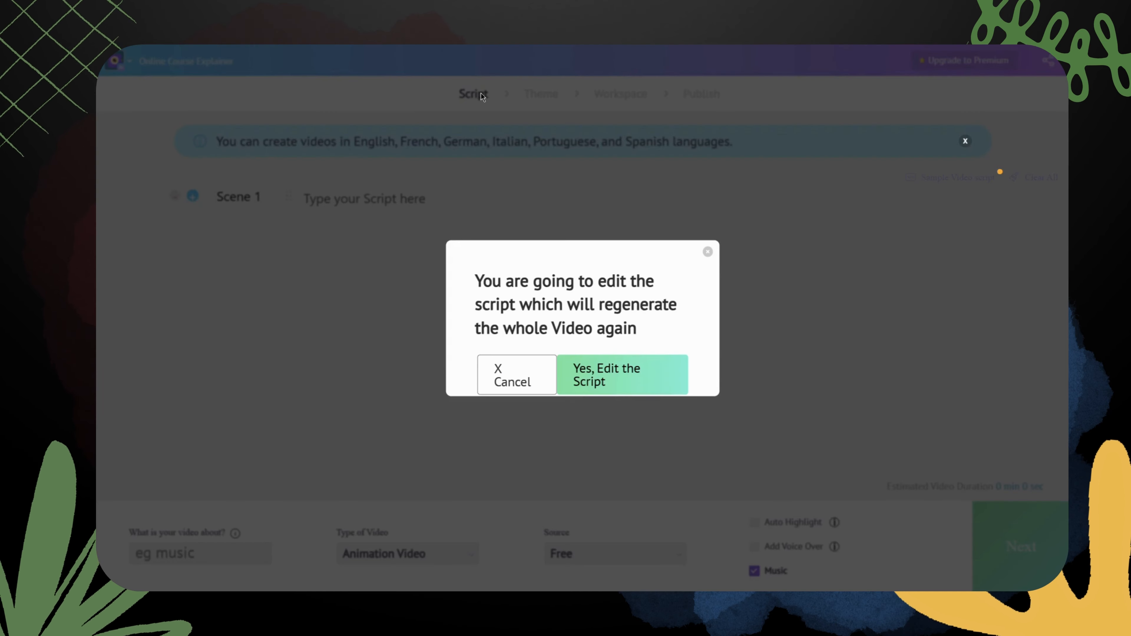
left_click(573, 384)
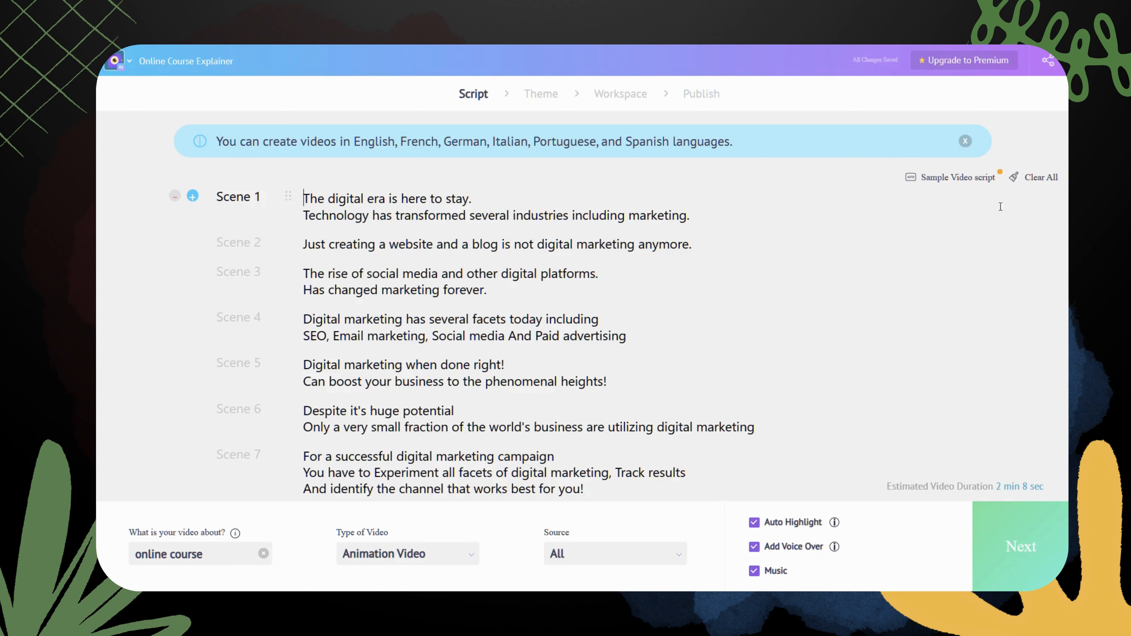
left_click(1041, 179)
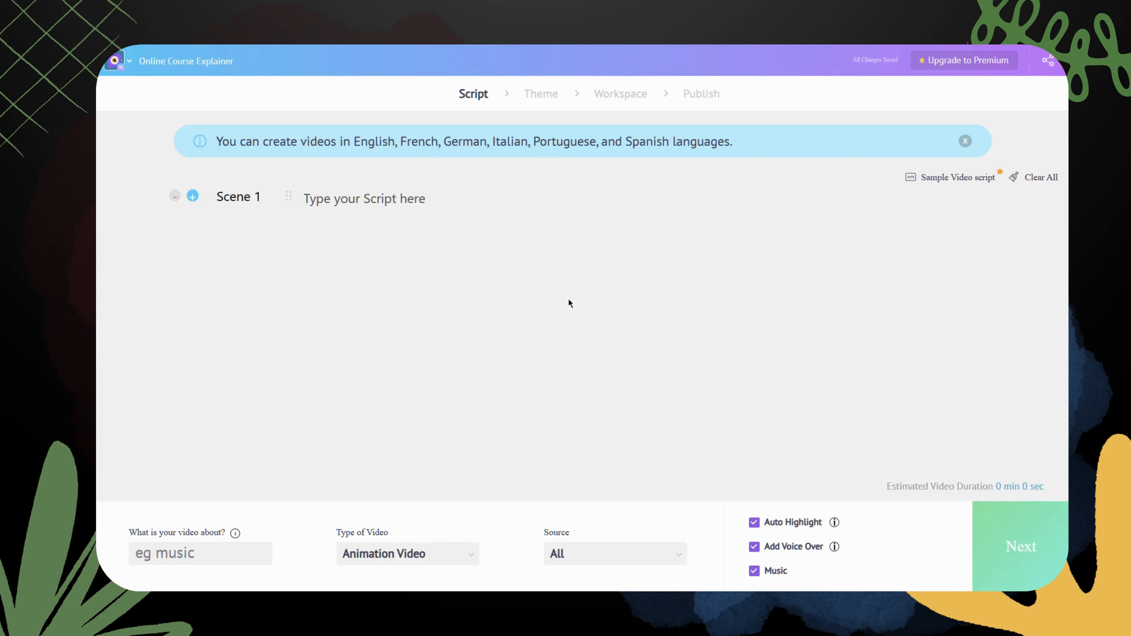
left_click(325, 209)
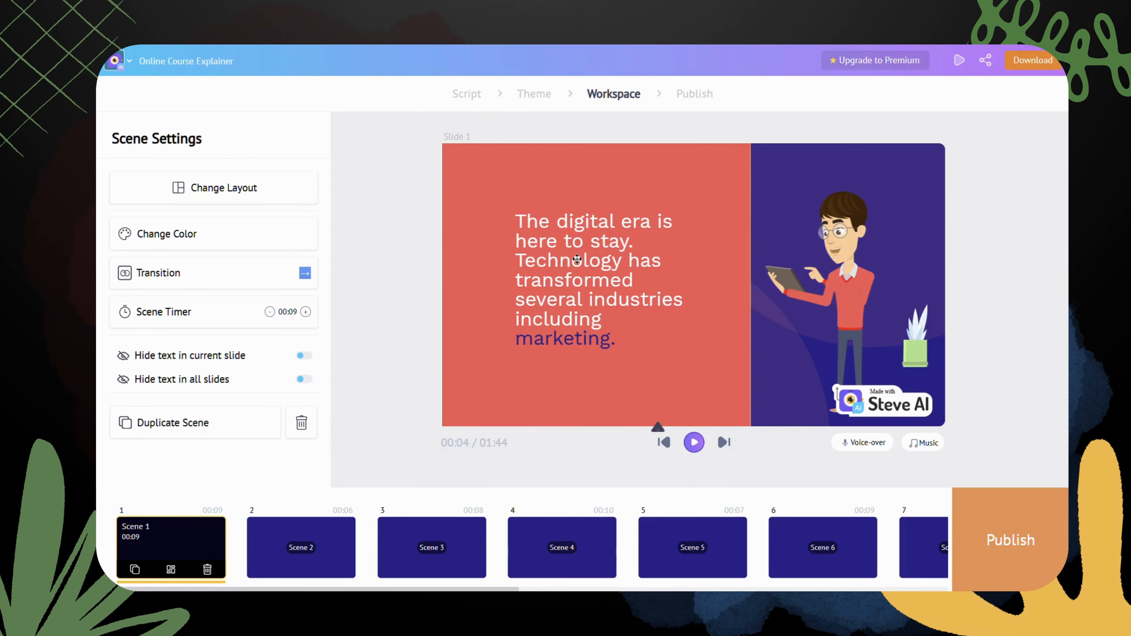
- Open the video's download settings, try to set the size to Full HD 1080p and dismiss the upgrade offer
left_click(1032, 63)
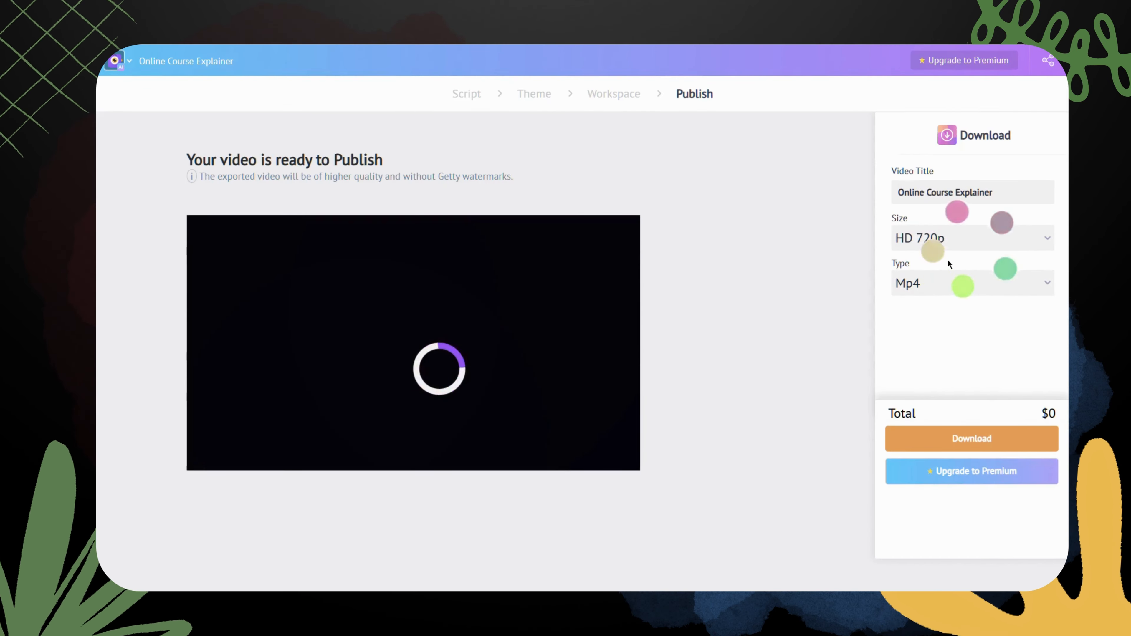
left_click(972, 250)
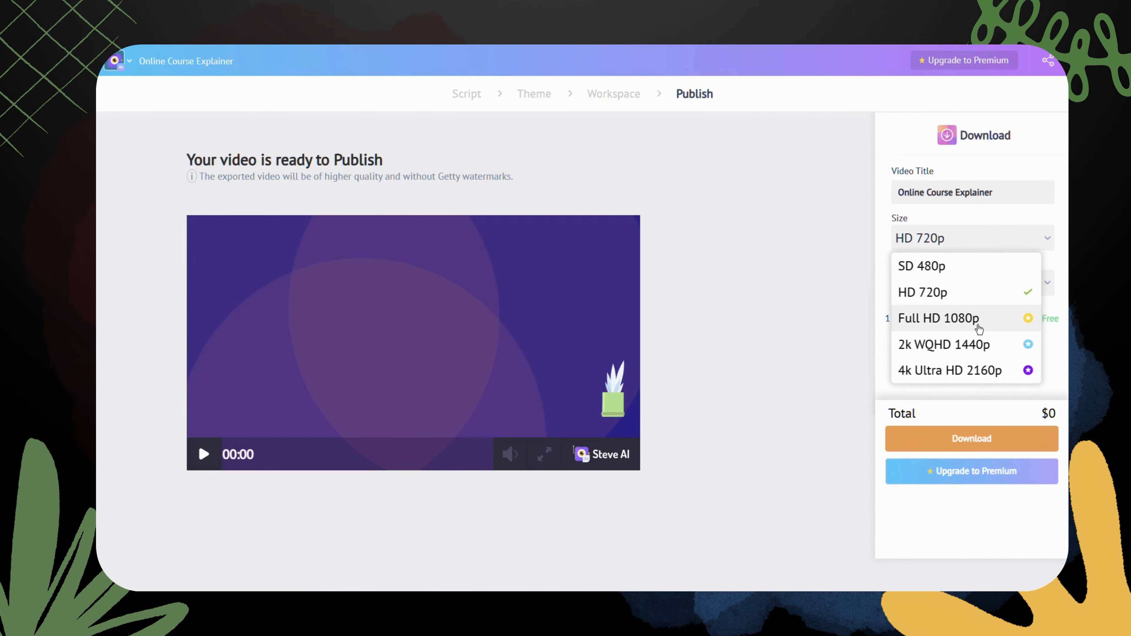
left_click(977, 328)
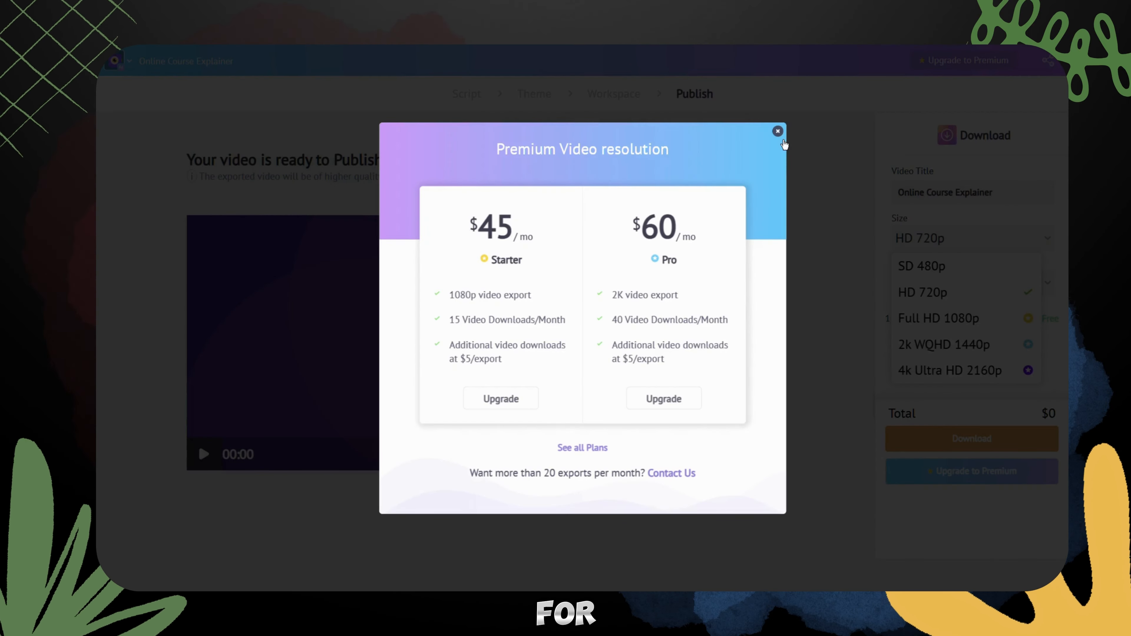
left_click(777, 131)
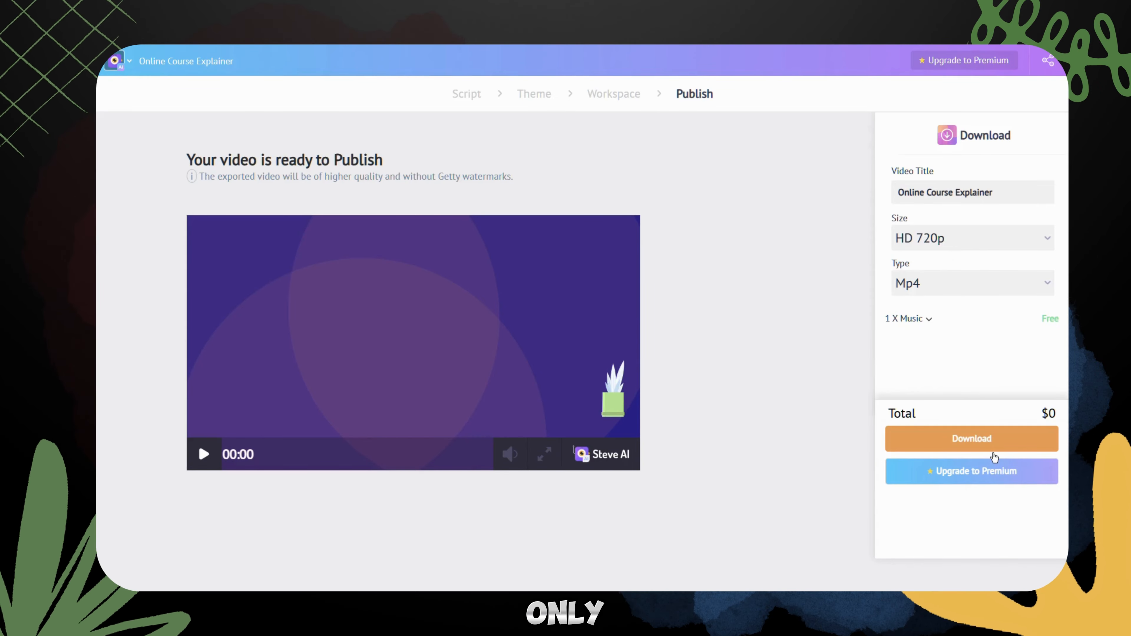
- Export the video as an HD 720p Mp4 after checking the free download credit
left_click(906, 440)
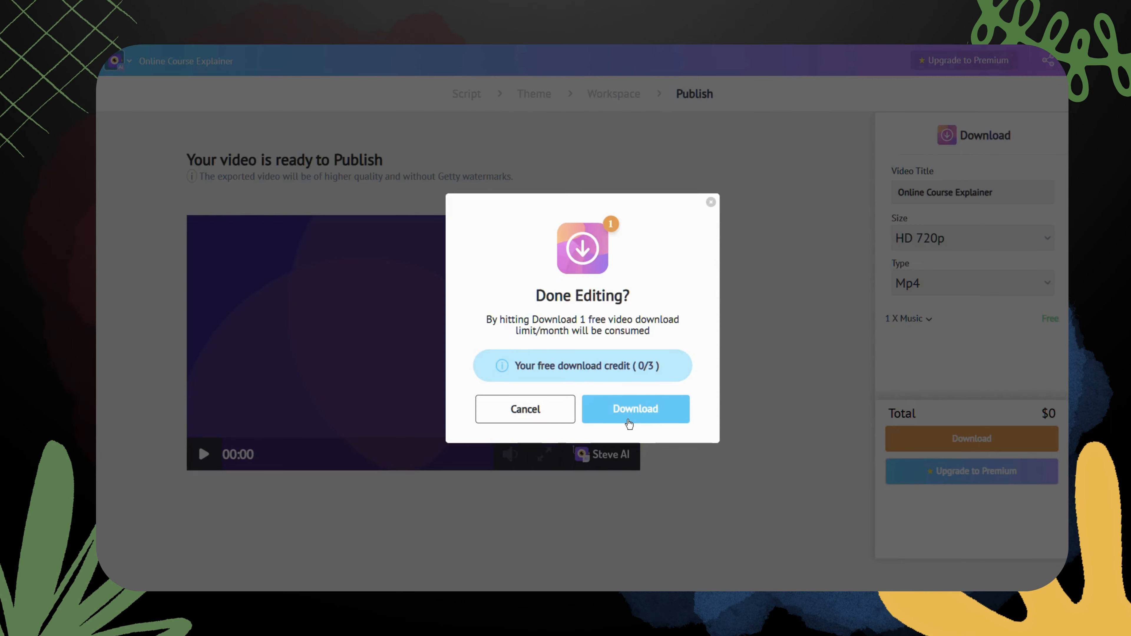
left_click_drag(523, 367, 662, 356)
key("Escape")
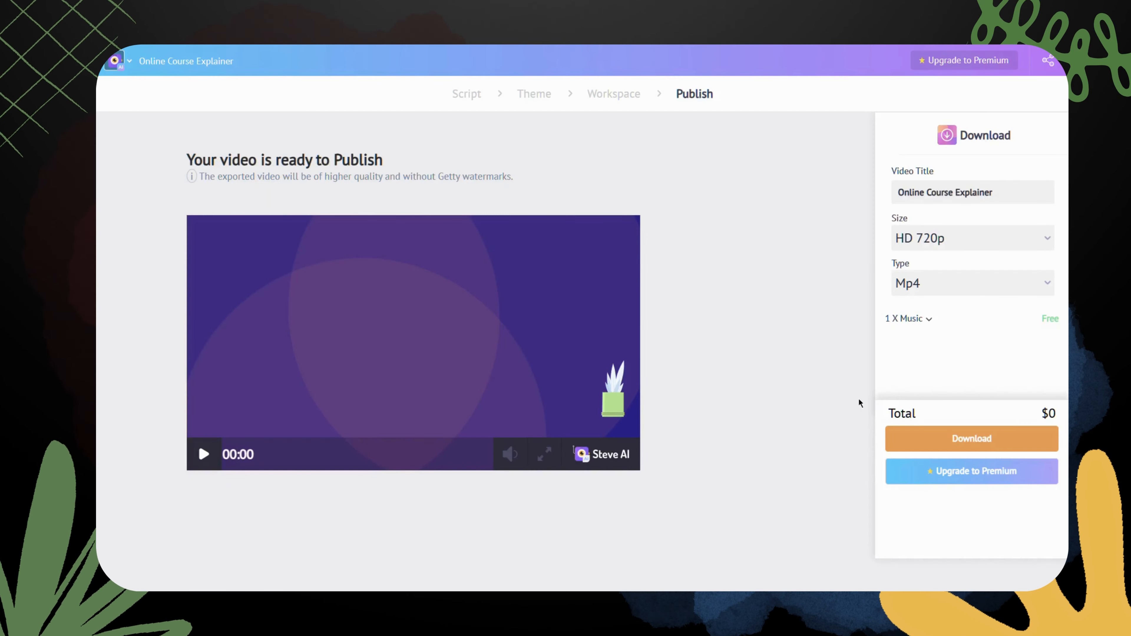
left_click(911, 435)
left_click(639, 419)
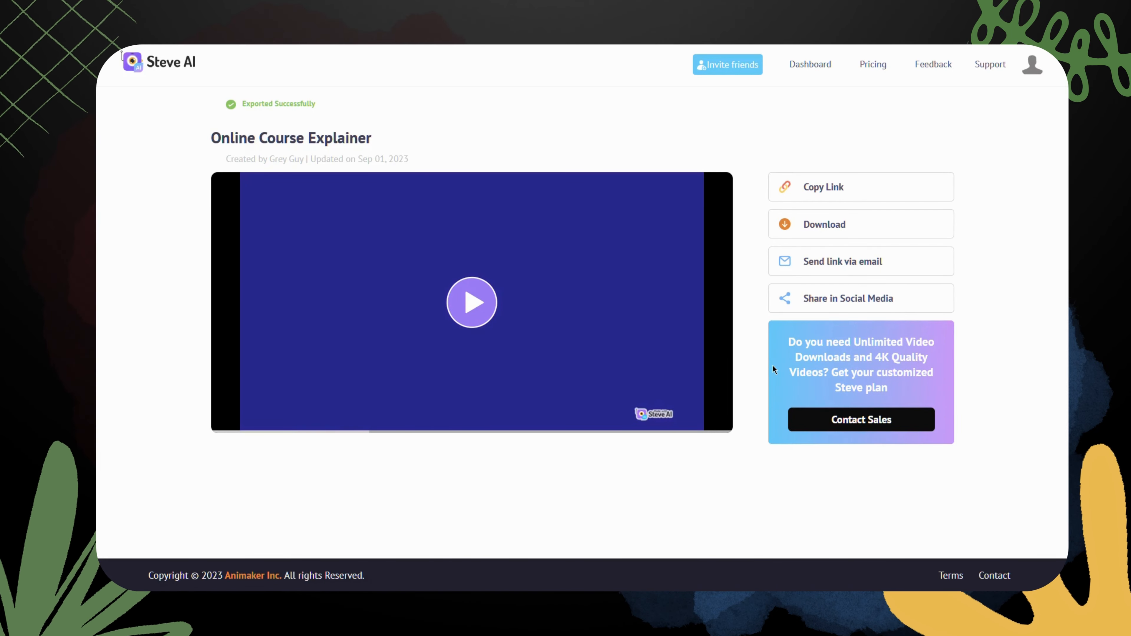
- Download the exported Online Course Explainer video while playing its first seconds, and pause the playback
left_click(471, 302)
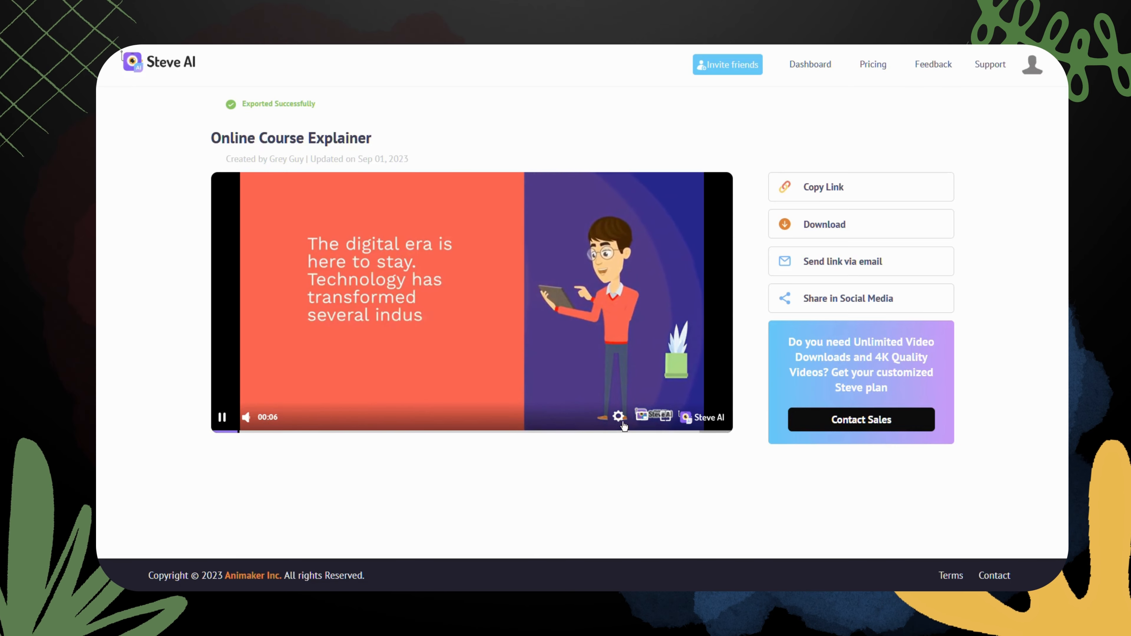
left_click(857, 226)
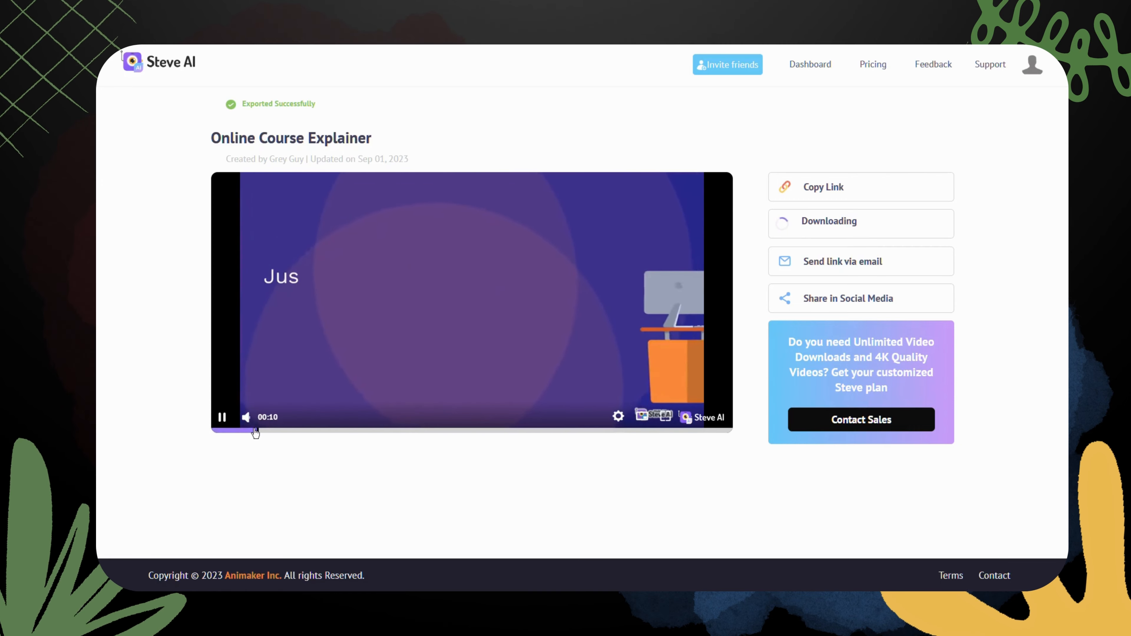
left_click(222, 418)
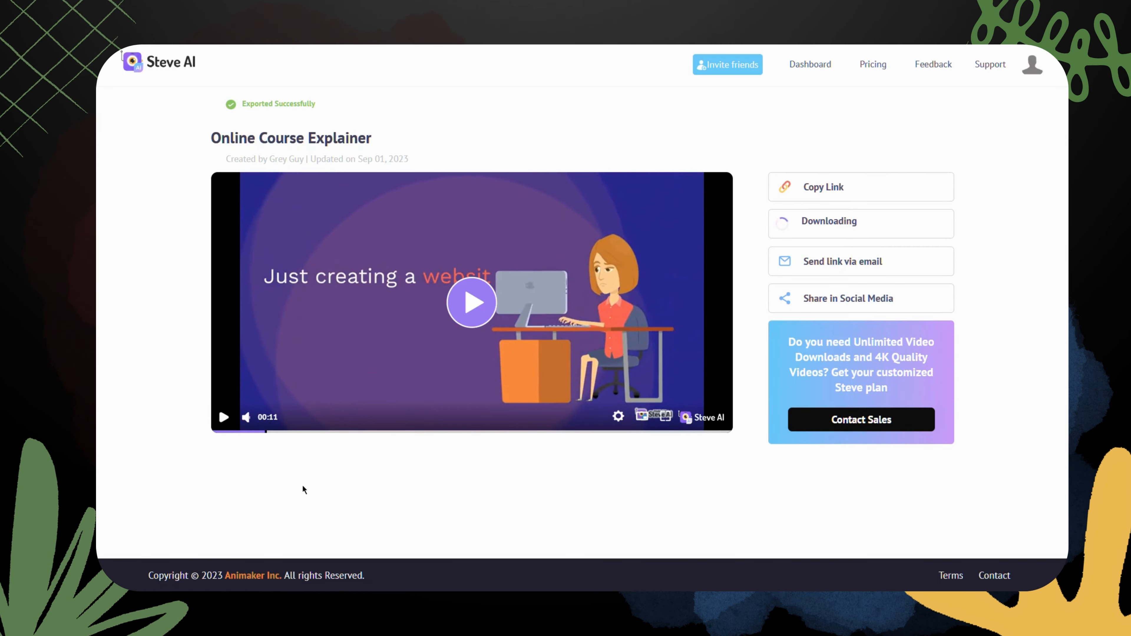